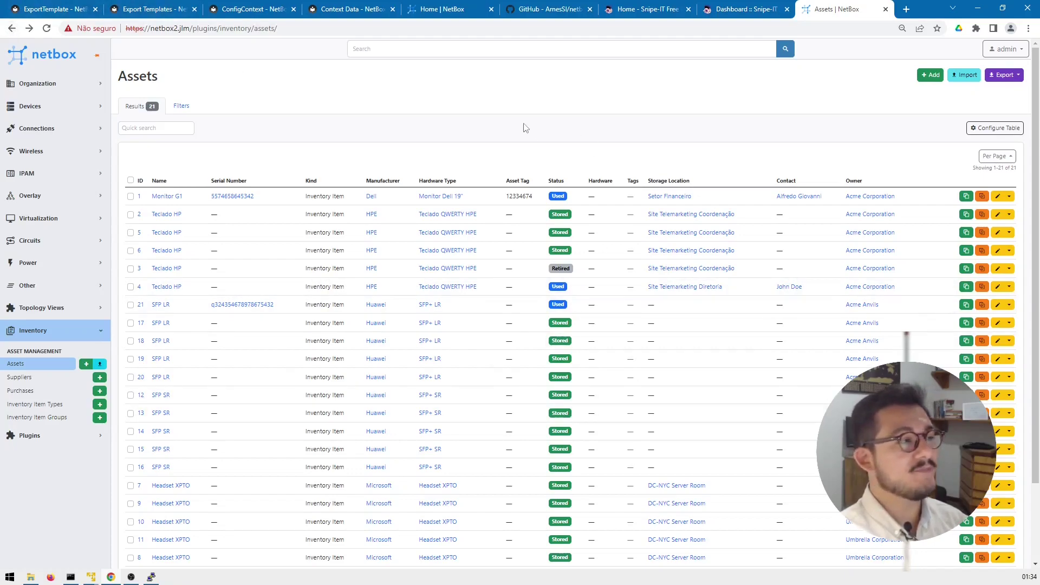
pyautogui.scroll(-3, 523, 133)
pyautogui.scroll(3, 512, 162)
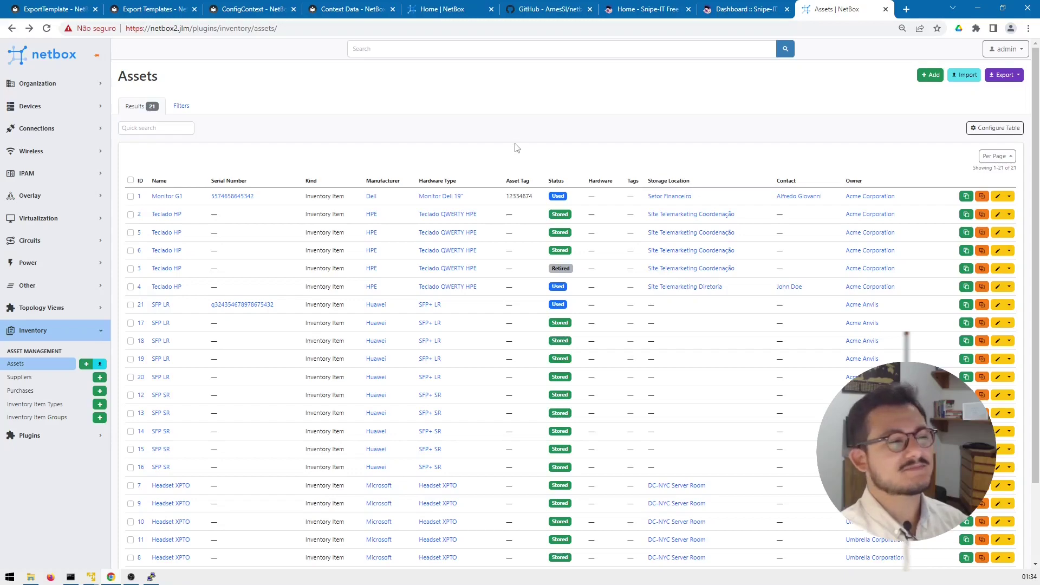
pyautogui.scroll(-3, 501, 162)
pyautogui.scroll(3, 499, 163)
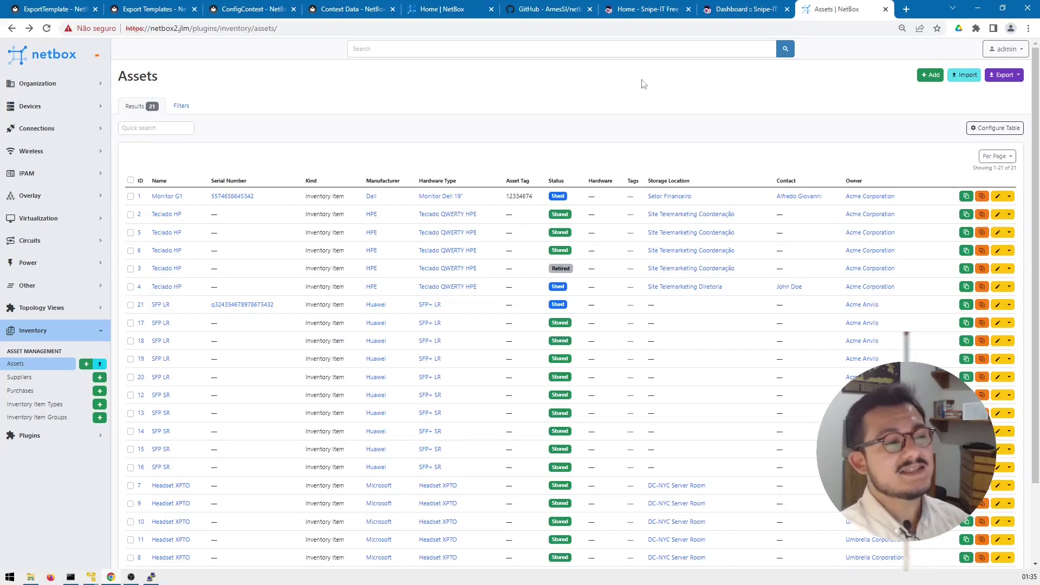
# - Switch to the Snipe-IT product home page and review its feature overview and usage figures
pyautogui.click(648, 11)
pyautogui.scroll(-10, 398, 245)
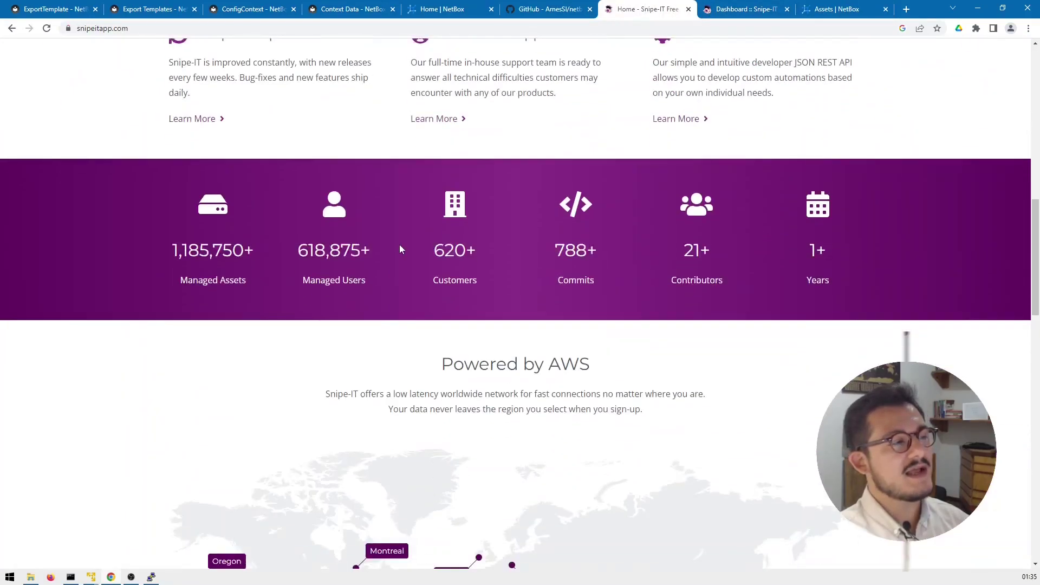
pyautogui.scroll(10, 398, 245)
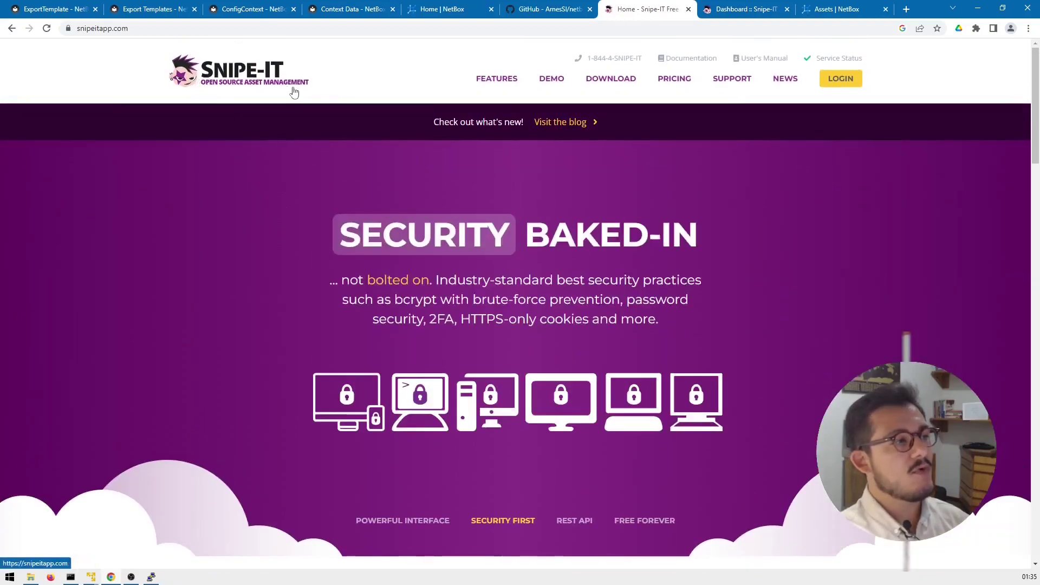
pyautogui.scroll(-7, 476, 191)
pyautogui.scroll(6, 475, 191)
pyautogui.scroll(-8, 580, 197)
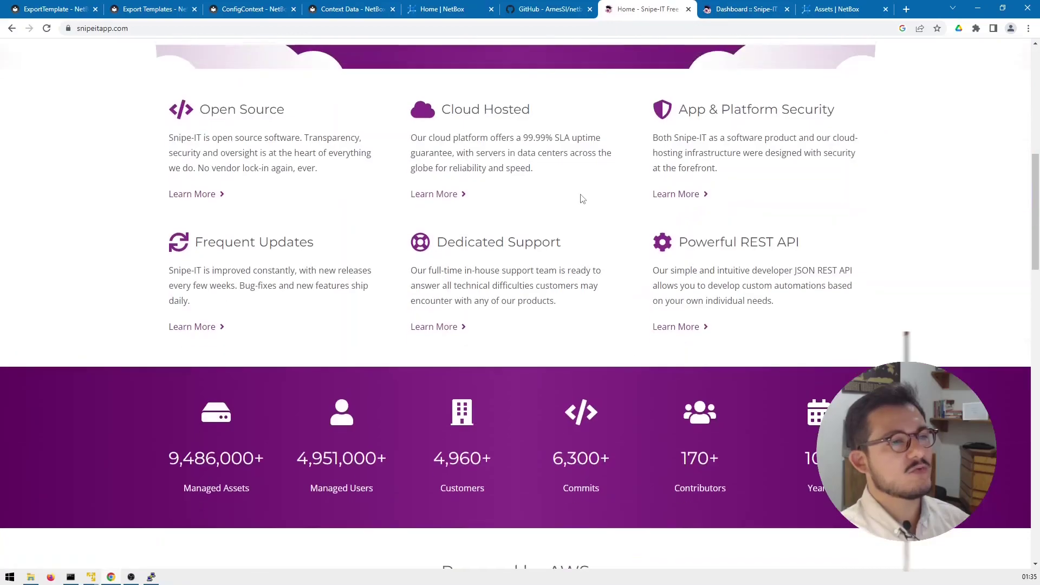
pyautogui.scroll(8, 581, 204)
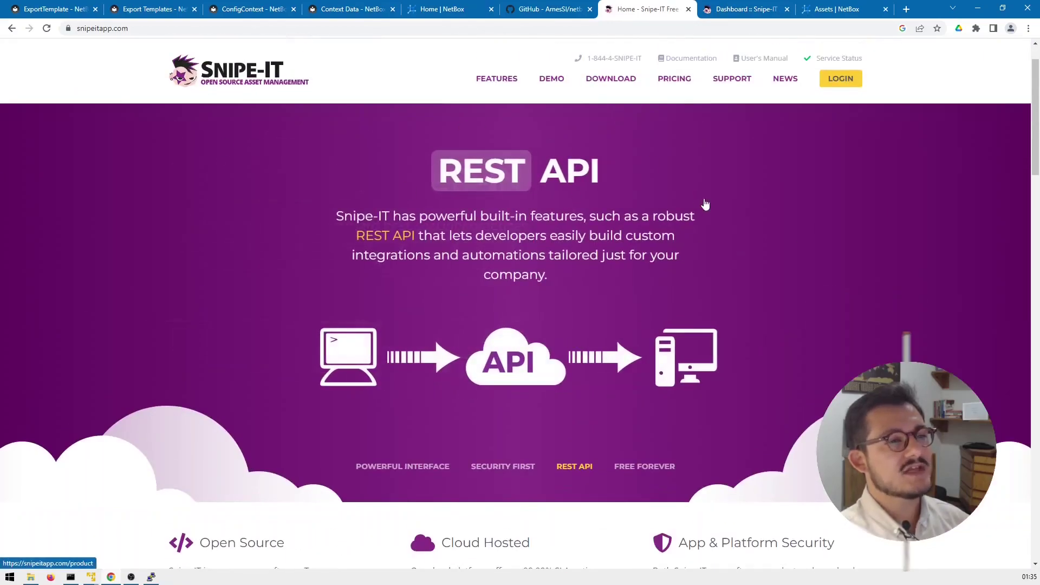
# - Look over the Snipe-IT demo dashboard and close both the product home page and the dashboard
pyautogui.click(689, 9)
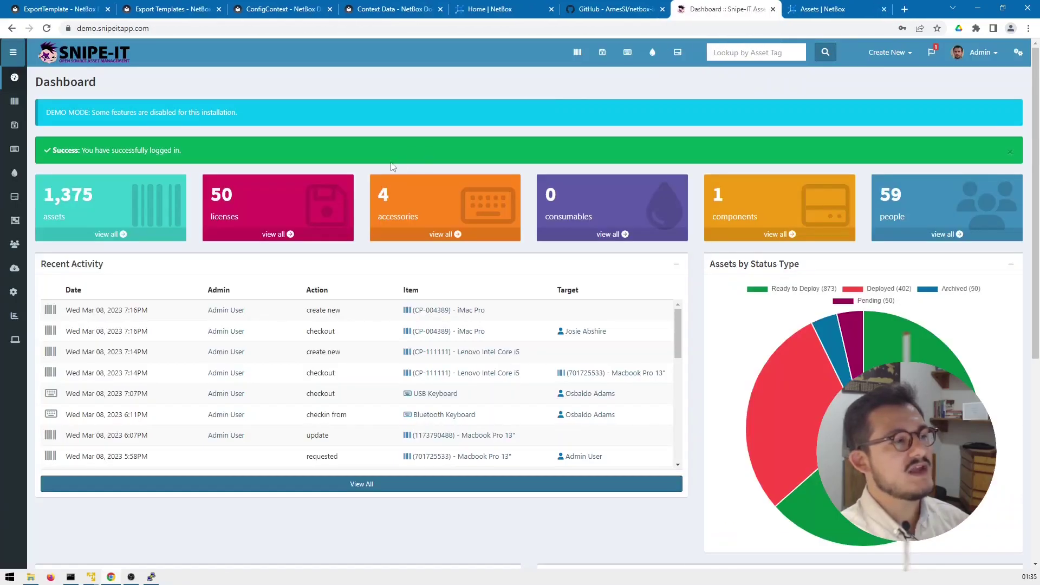
pyautogui.scroll(-6, 391, 167)
pyautogui.scroll(6, 390, 167)
pyautogui.click(714, 50)
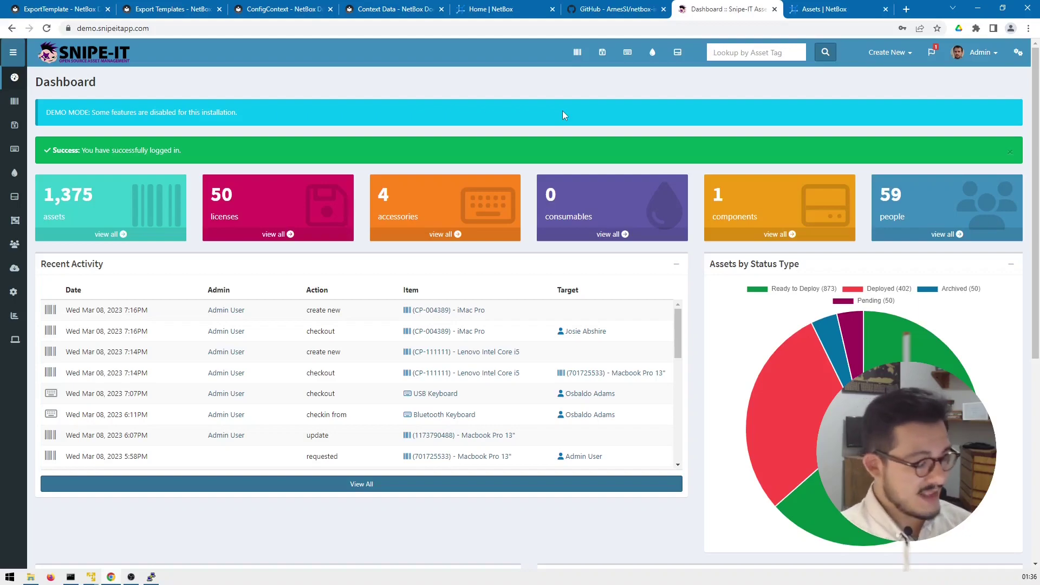
pyautogui.hotkey('ctrl', 'w')
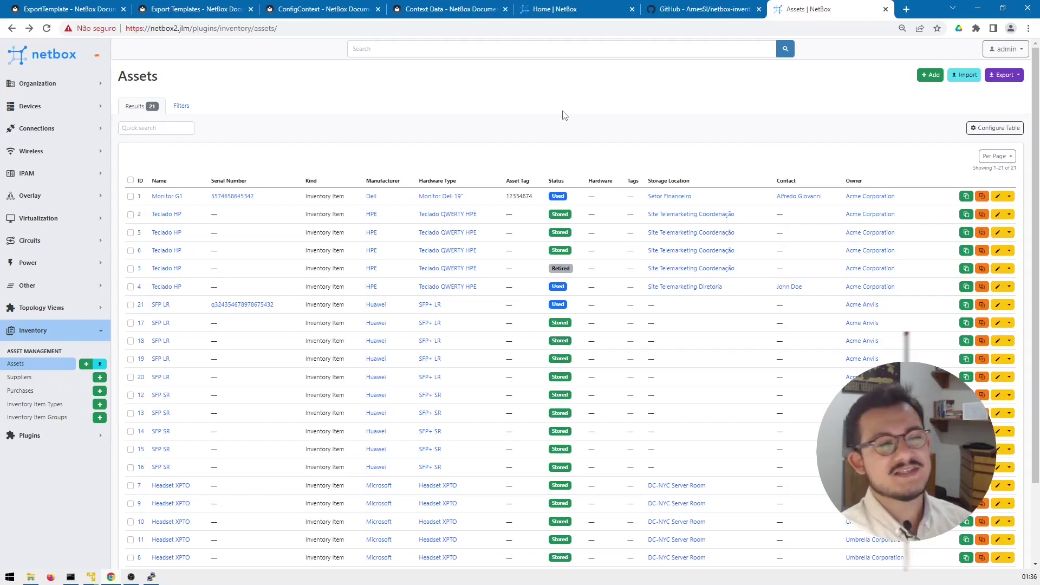
# - Open the netbox-inventory GitHub page and read the README's features, automatic status management and compatibility sections
pyautogui.hotkey('ctrl', 'shift', 'Tab')
pyautogui.scroll(15, 536, 179)
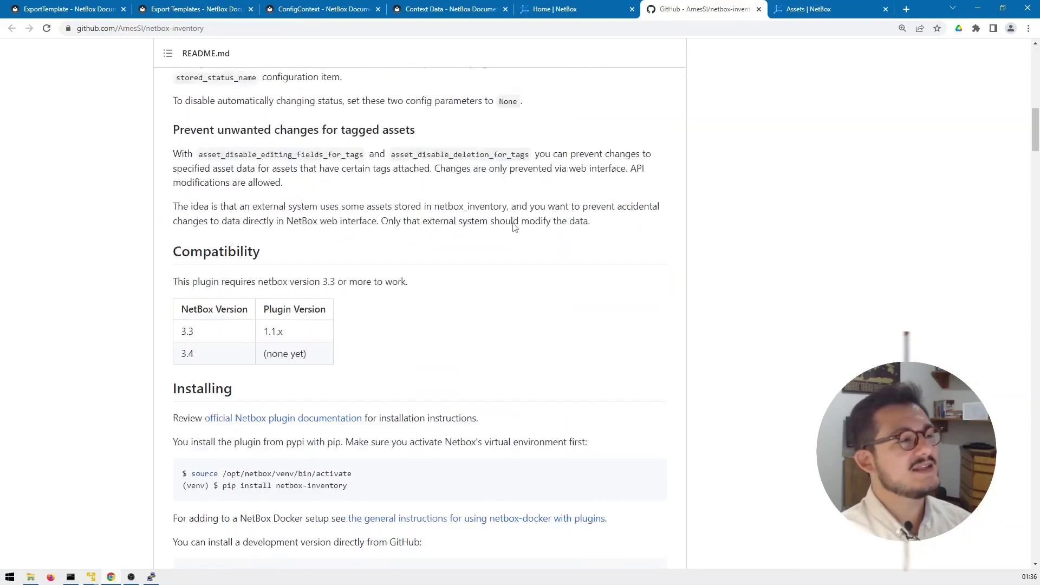
pyautogui.scroll(-5, 509, 207)
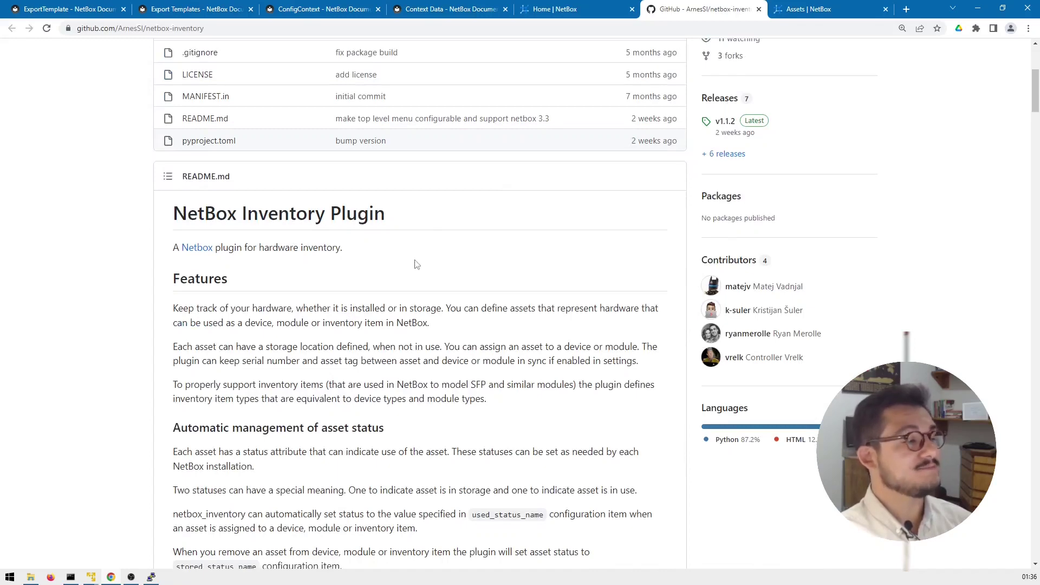
pyautogui.scroll(-2, 425, 236)
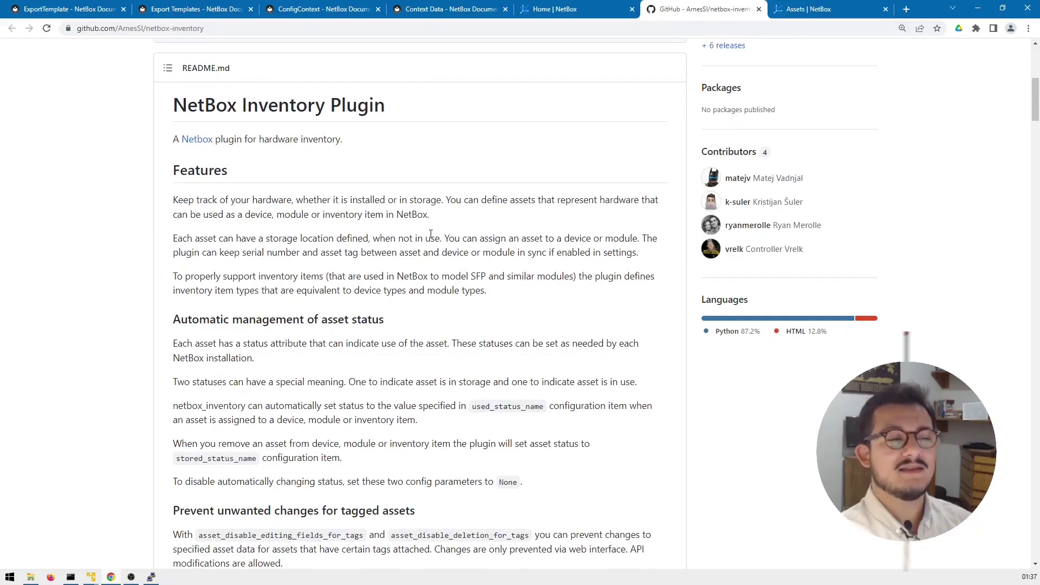
pyautogui.scroll(-15, 423, 265)
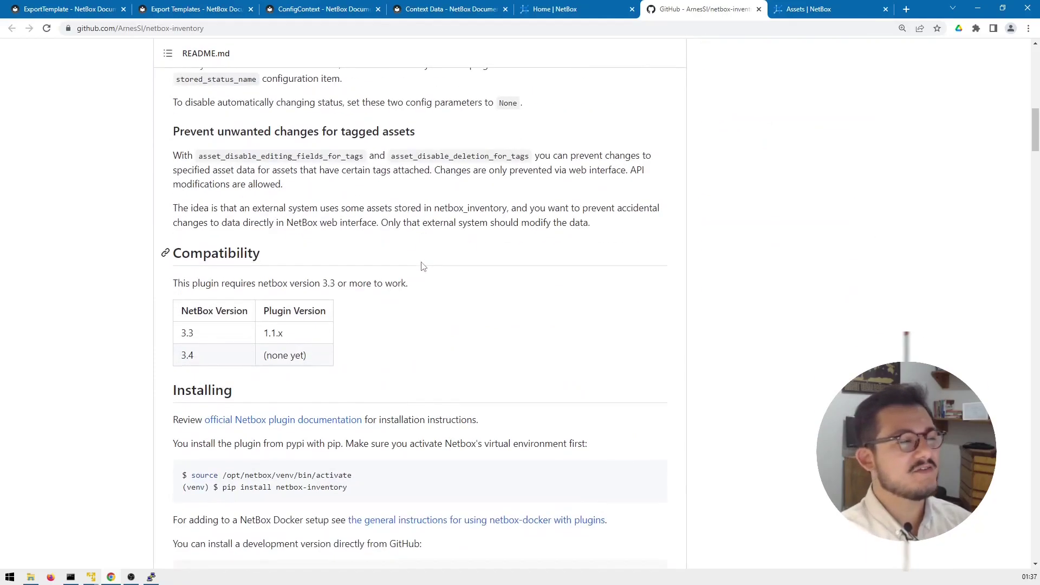
pyautogui.scroll(8, 423, 265)
pyautogui.scroll(-9, 422, 266)
pyautogui.scroll(18, 423, 266)
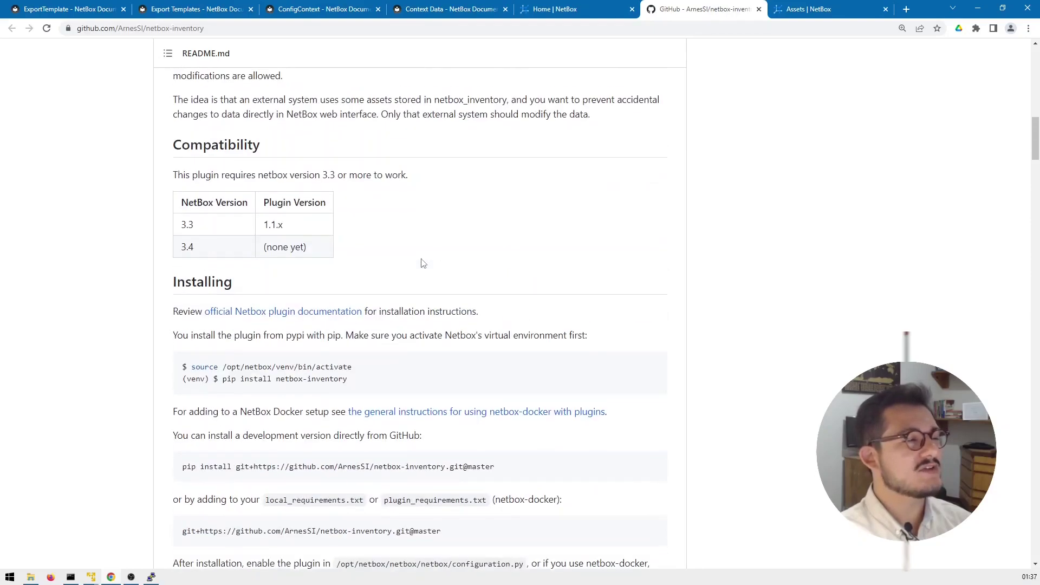
# - Read the README's installation instructions, plugin configuration example and table of available settings
pyautogui.scroll(-16, 607, 255)
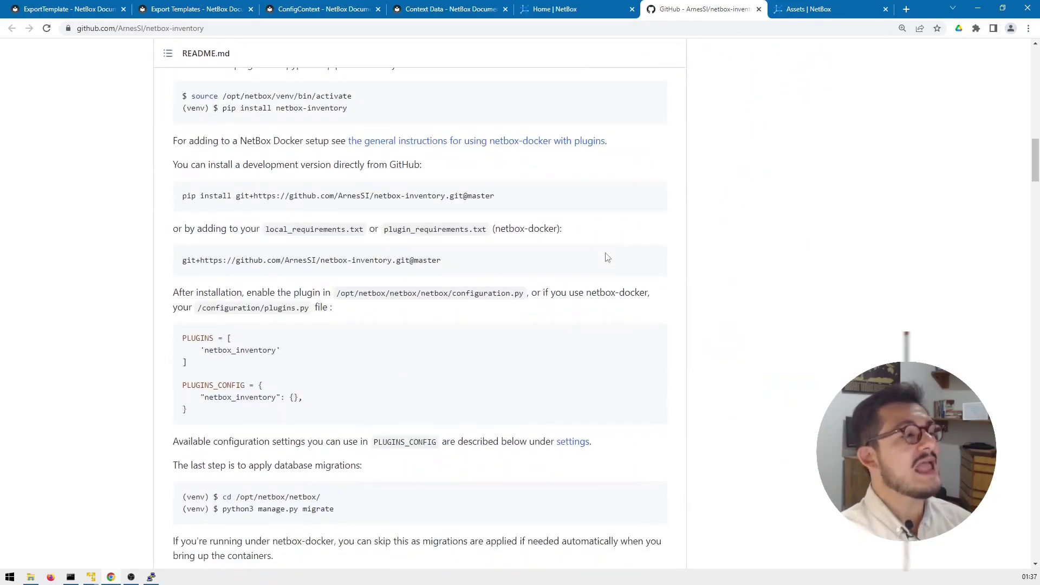
pyautogui.scroll(-6, 505, 240)
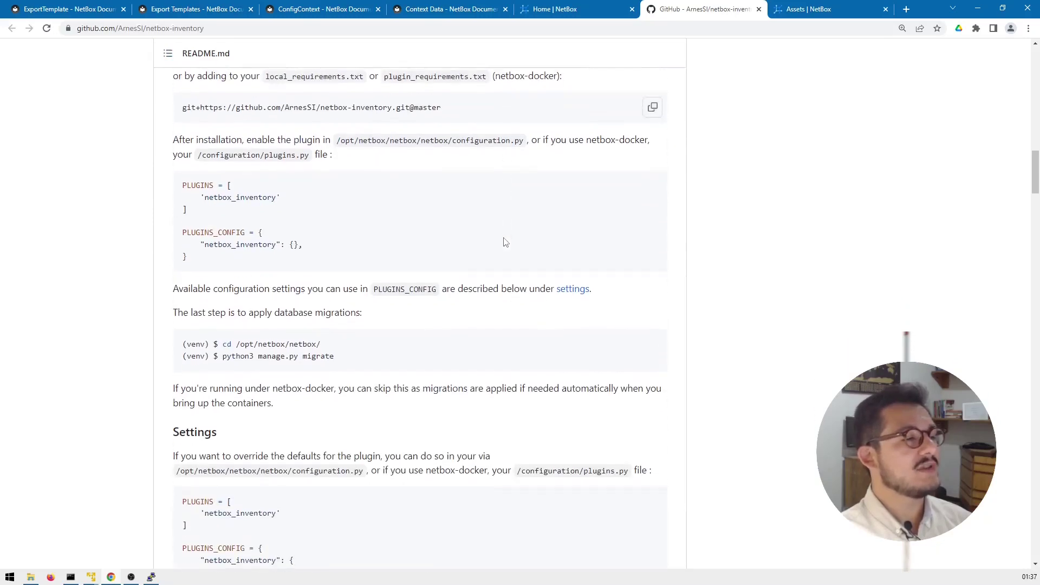
pyautogui.scroll(-4, 498, 241)
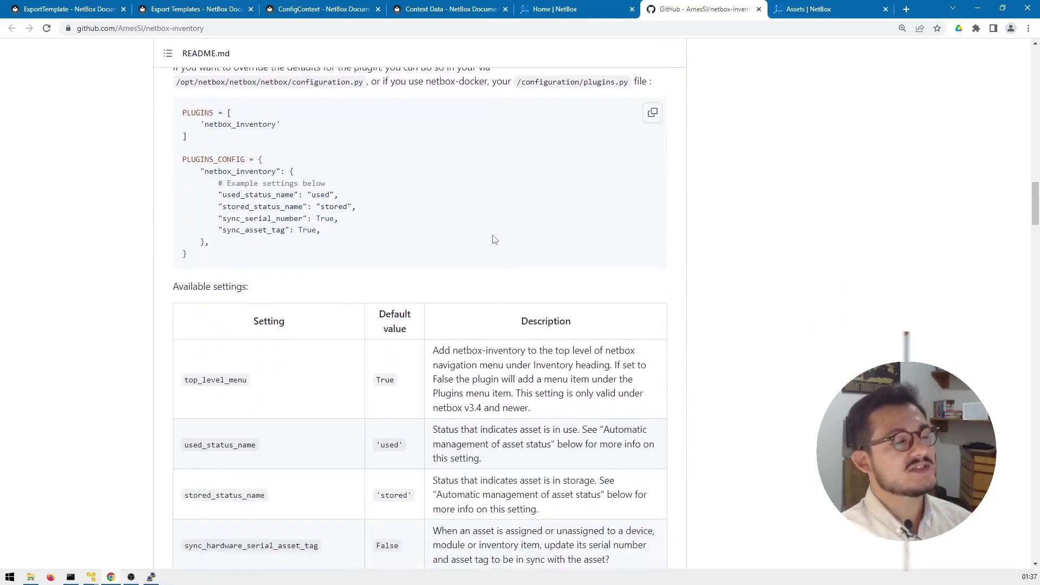
pyautogui.scroll(-3, 490, 227)
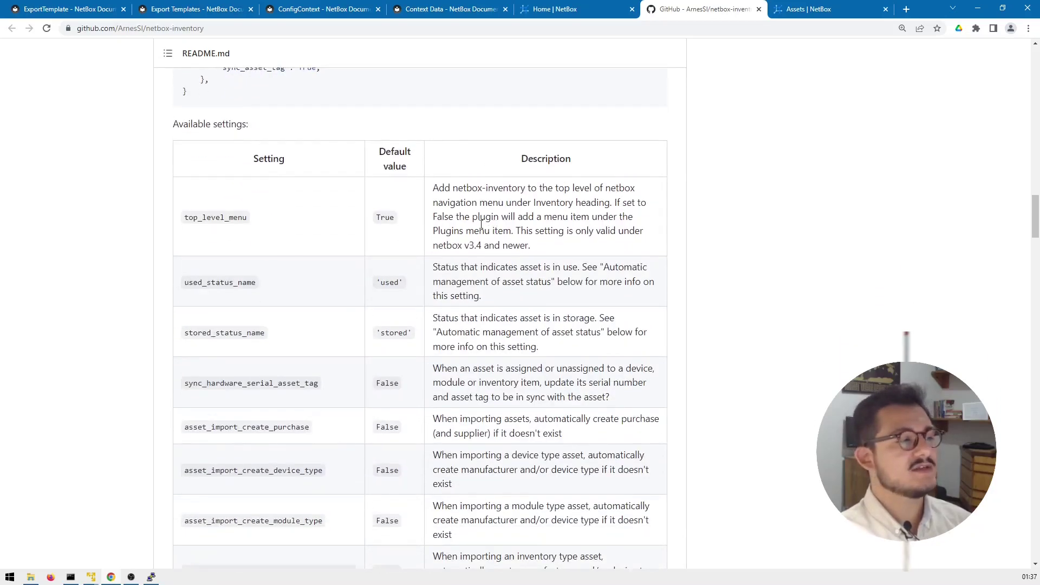
pyautogui.scroll(-10, 369, 215)
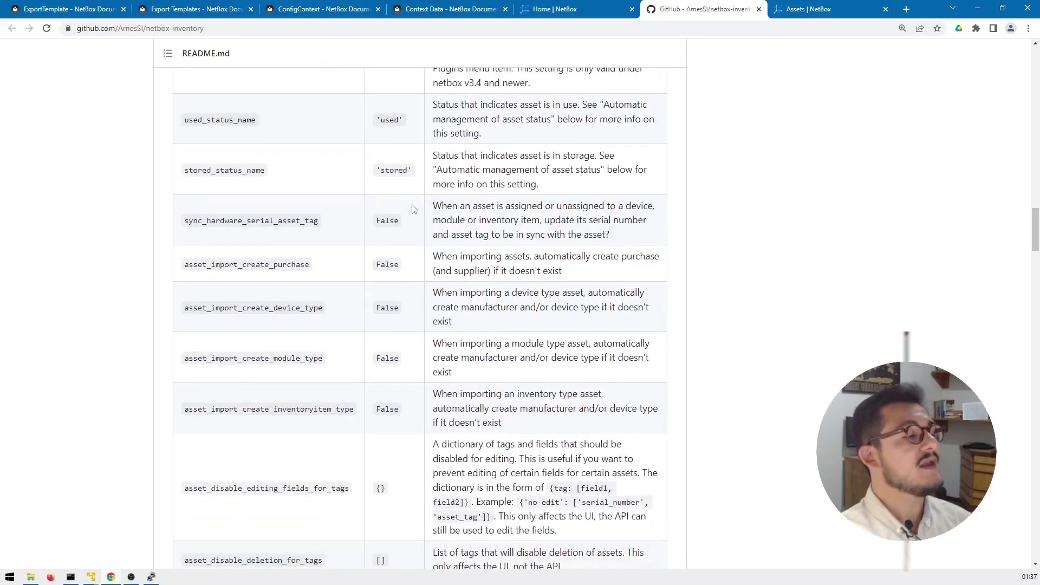
pyautogui.scroll(5, 369, 215)
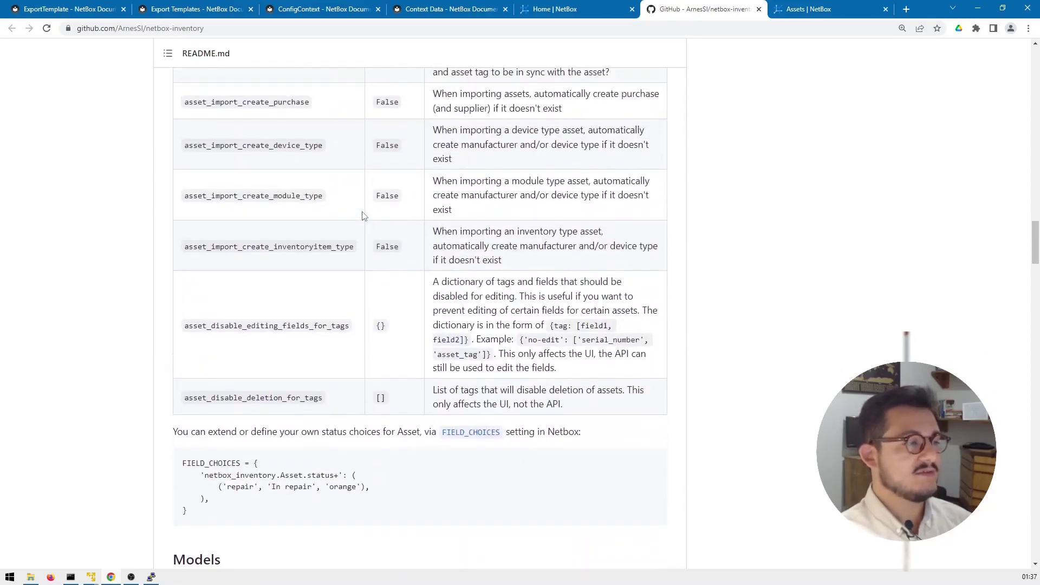
pyautogui.scroll(5, 366, 215)
# - Examine the plugin's data model diagram and the sample screenshots of its asset views in the README
pyautogui.scroll(-12, 253, 186)
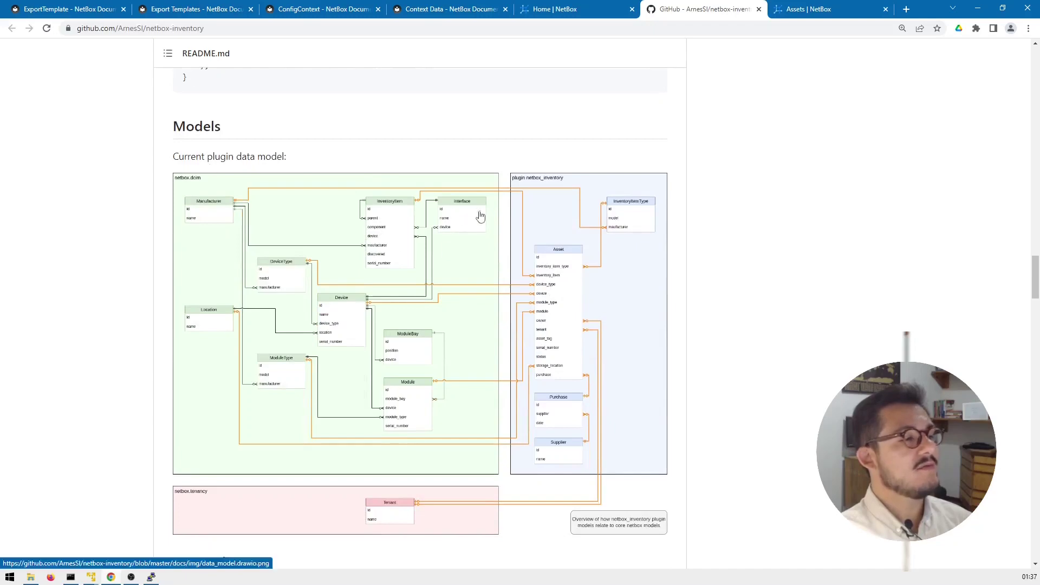
pyautogui.scroll(-3, 479, 216)
pyautogui.scroll(-4, 477, 215)
pyautogui.scroll(6, 464, 216)
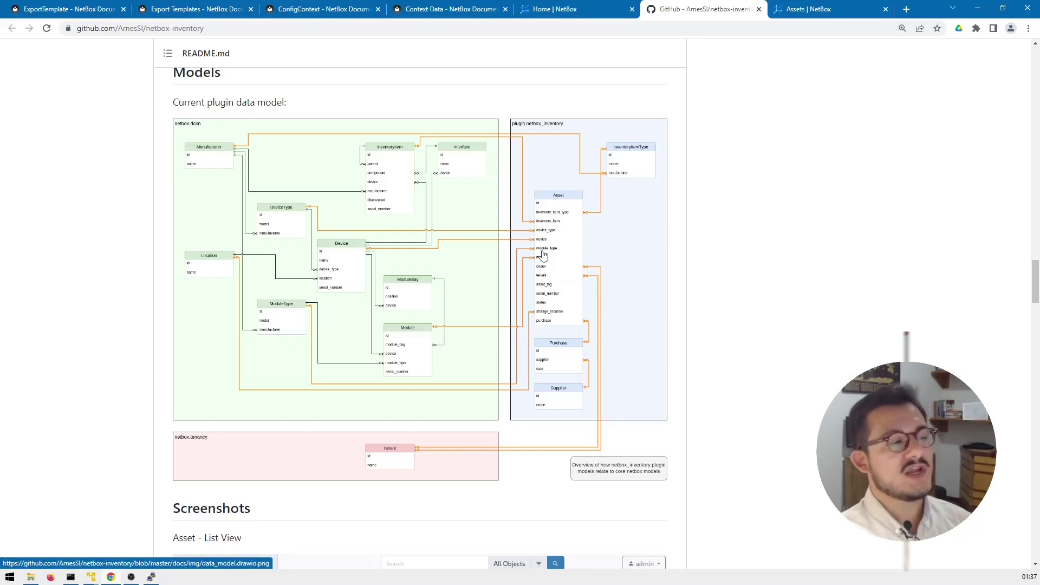
pyautogui.scroll(-3, 543, 265)
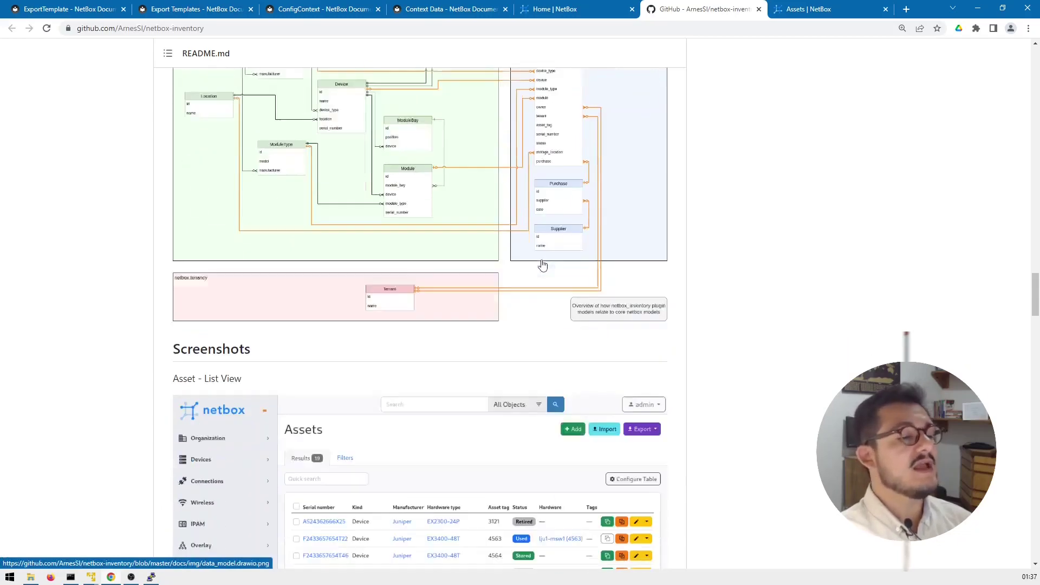
pyautogui.scroll(-10, 488, 251)
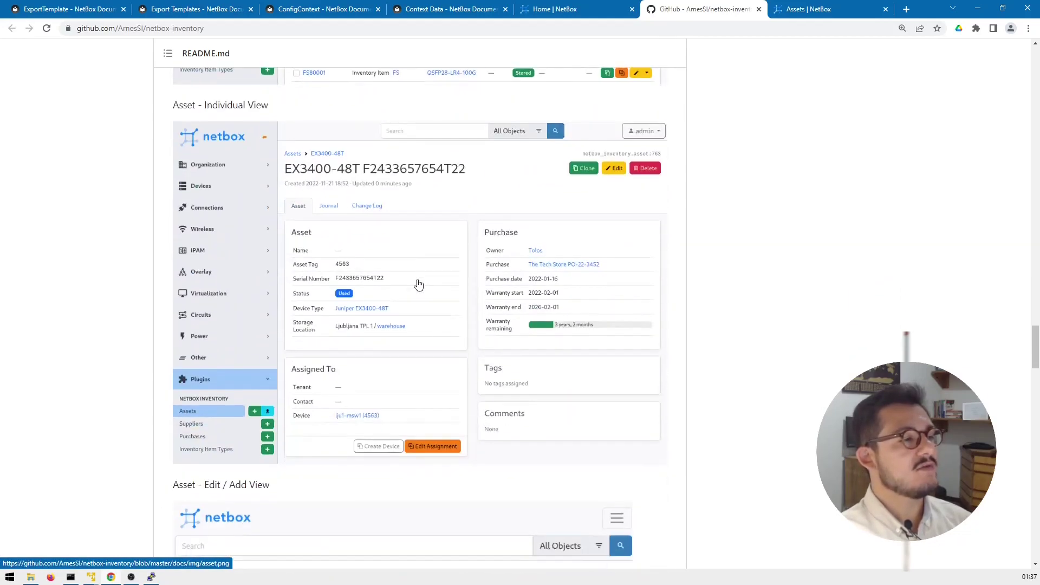
pyautogui.scroll(-18, 419, 285)
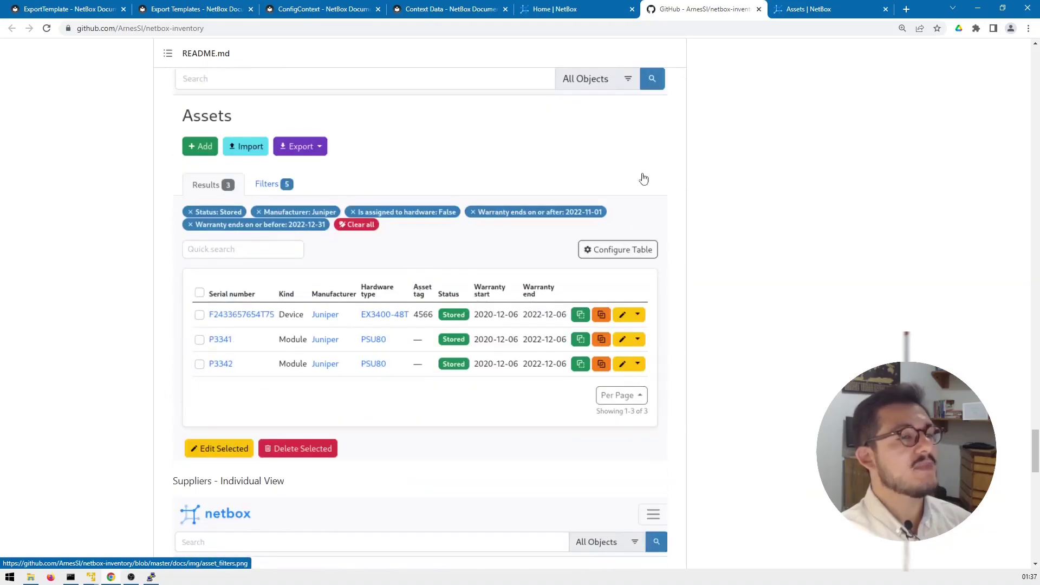
# - Return to the NetBox Assets list, review the listed assets, and expand the Devices navigation group
pyautogui.click(824, 11)
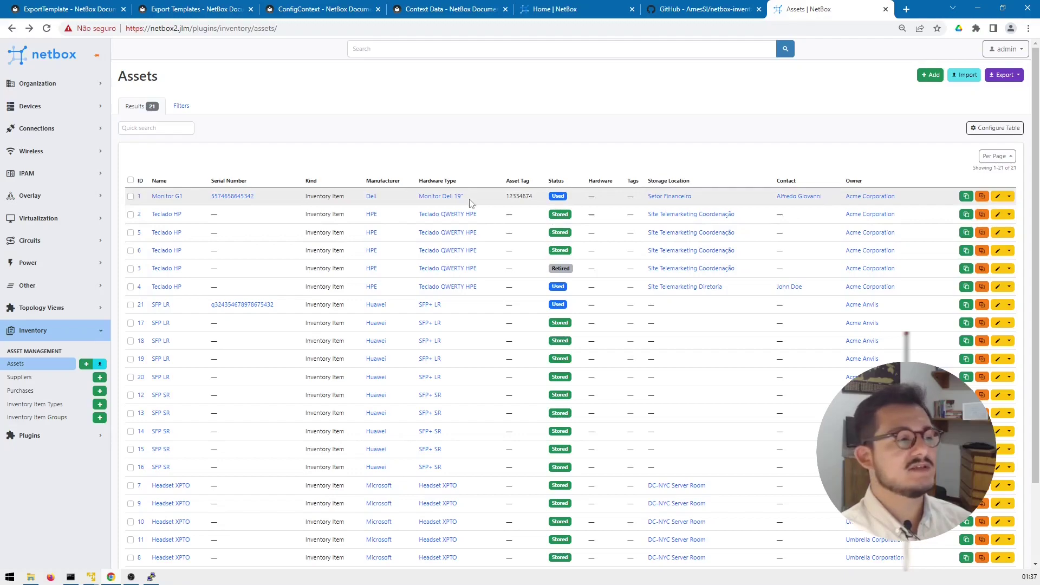
pyautogui.scroll(-1, 401, 250)
pyautogui.scroll(-1, 429, 271)
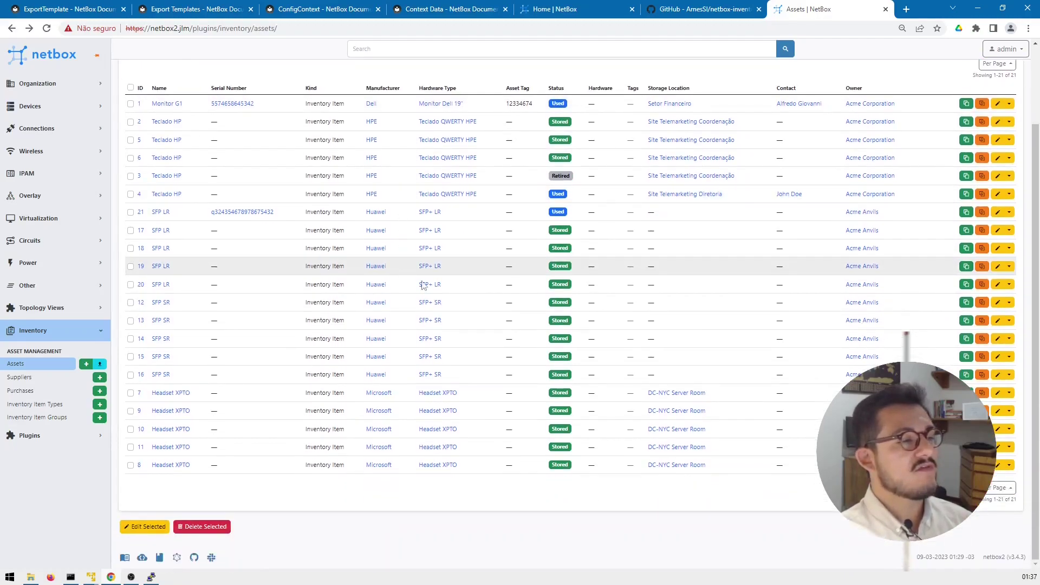
pyautogui.scroll(2, 453, 293)
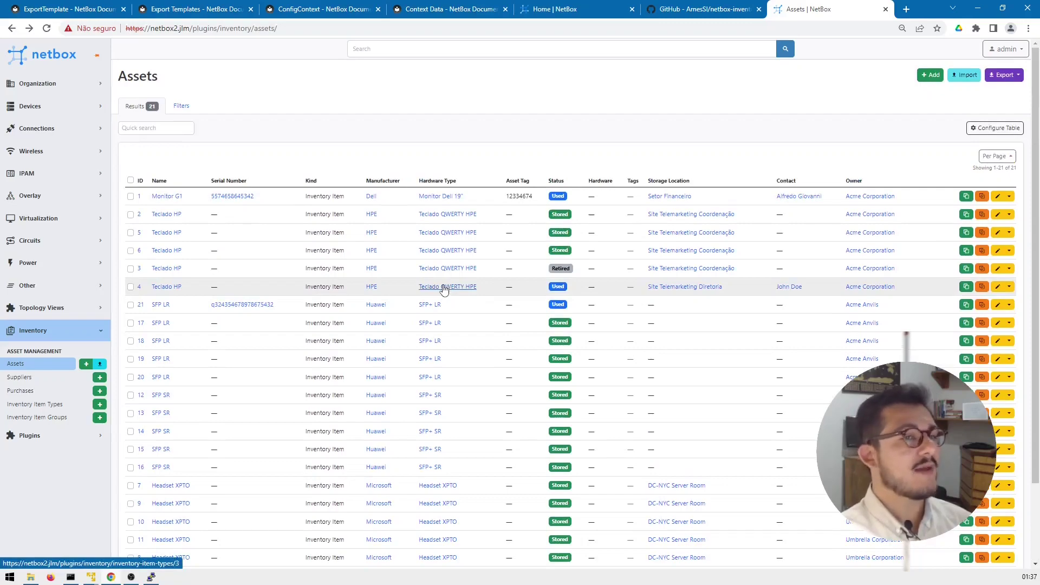
pyautogui.scroll(-1, 476, 255)
pyautogui.scroll(1, 379, 274)
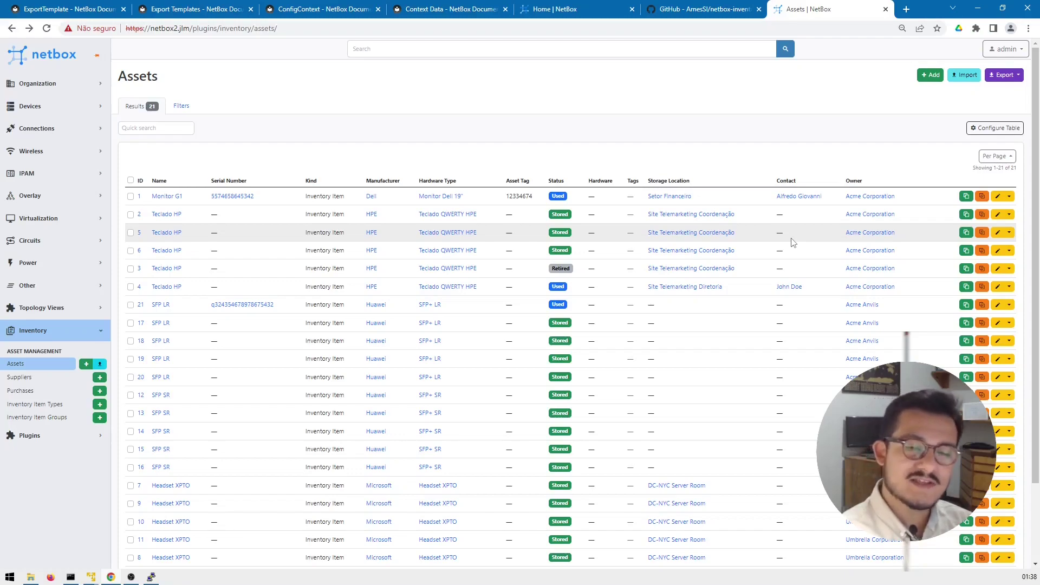
pyautogui.click(38, 108)
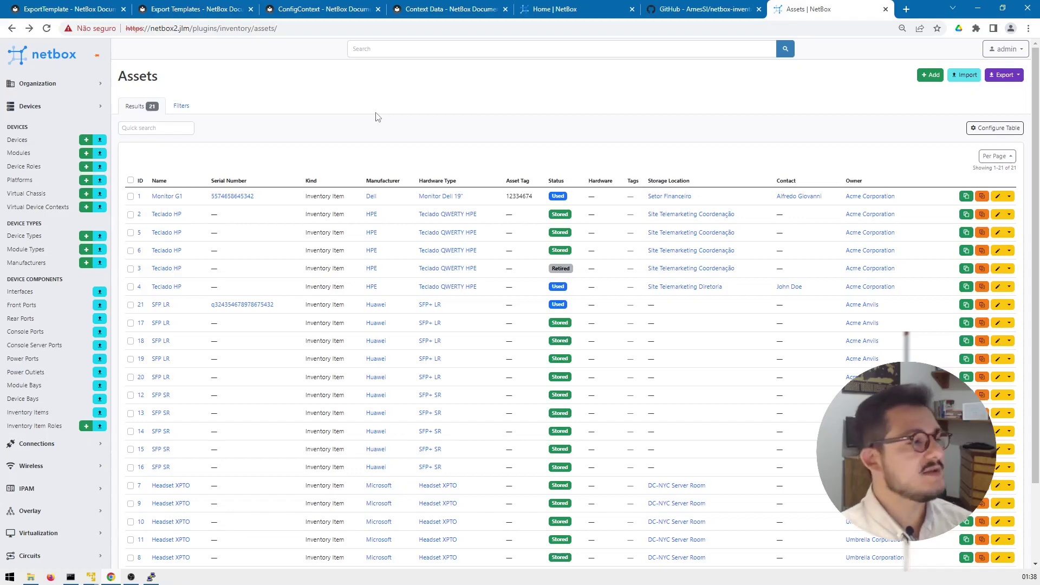
# - Open the Teclado HP asset with ID 5, review its title and details, and open it for editing
pyautogui.click(139, 232)
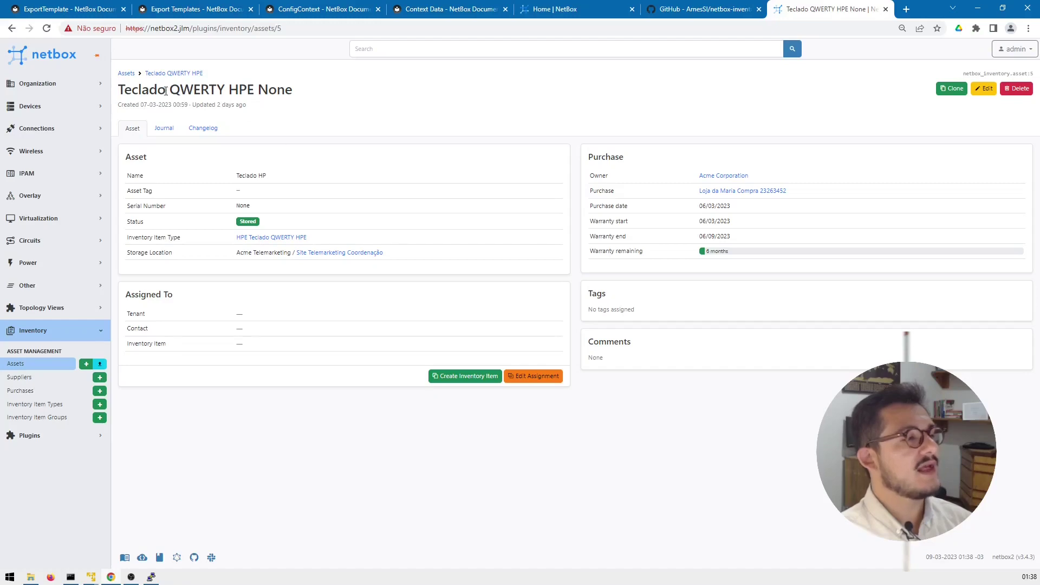
pyautogui.moveTo(165, 90); pyautogui.dragTo(259, 91)
pyautogui.click(328, 96)
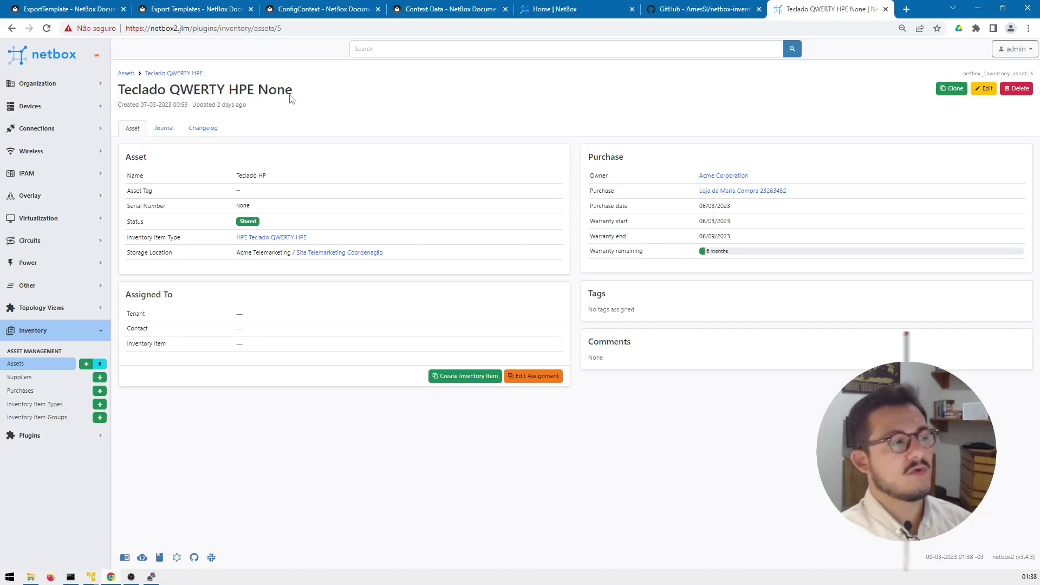
pyautogui.moveTo(169, 89); pyautogui.dragTo(226, 87)
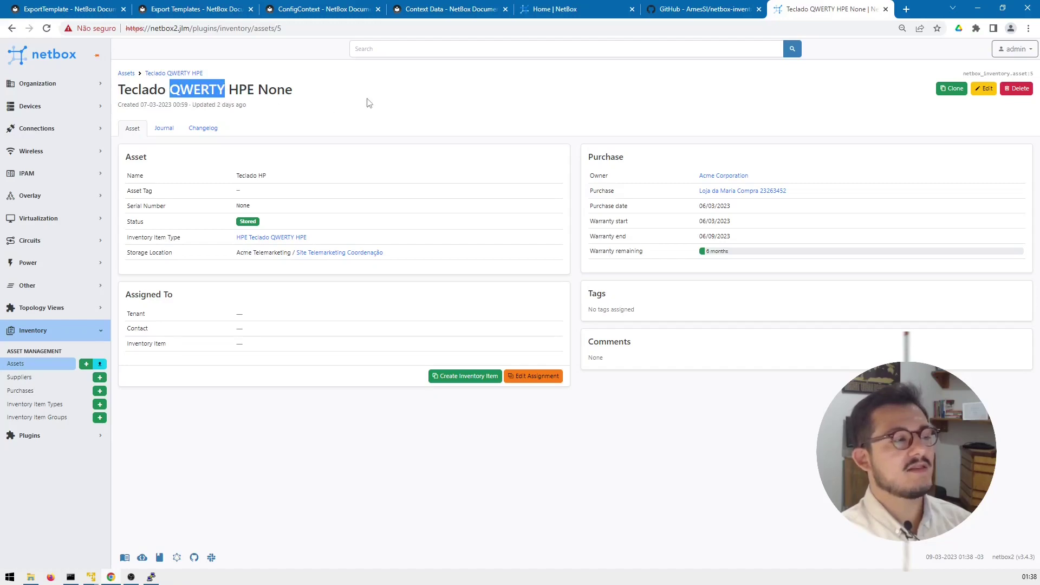
pyautogui.click(398, 109)
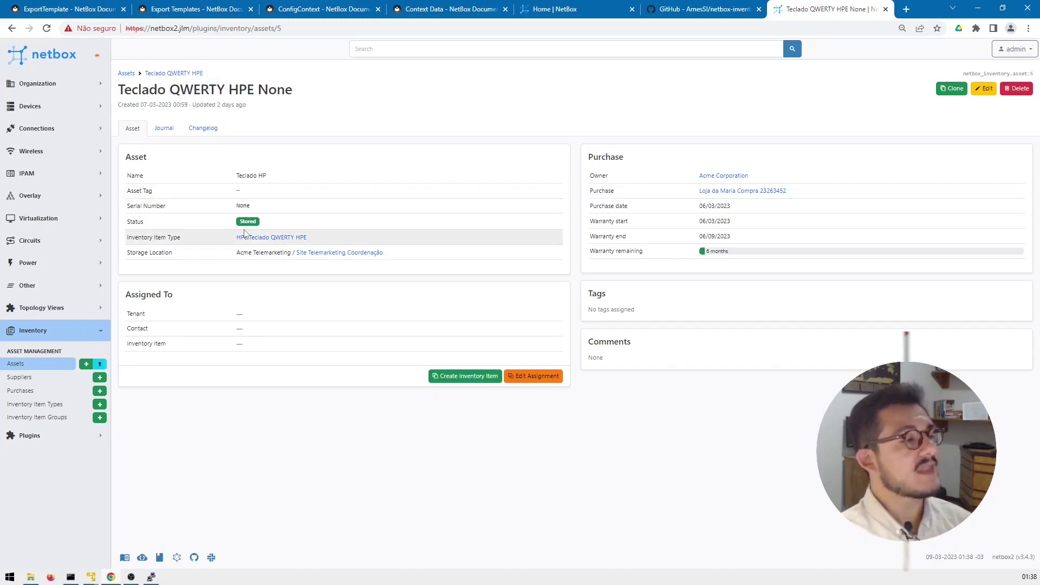
pyautogui.click(985, 90)
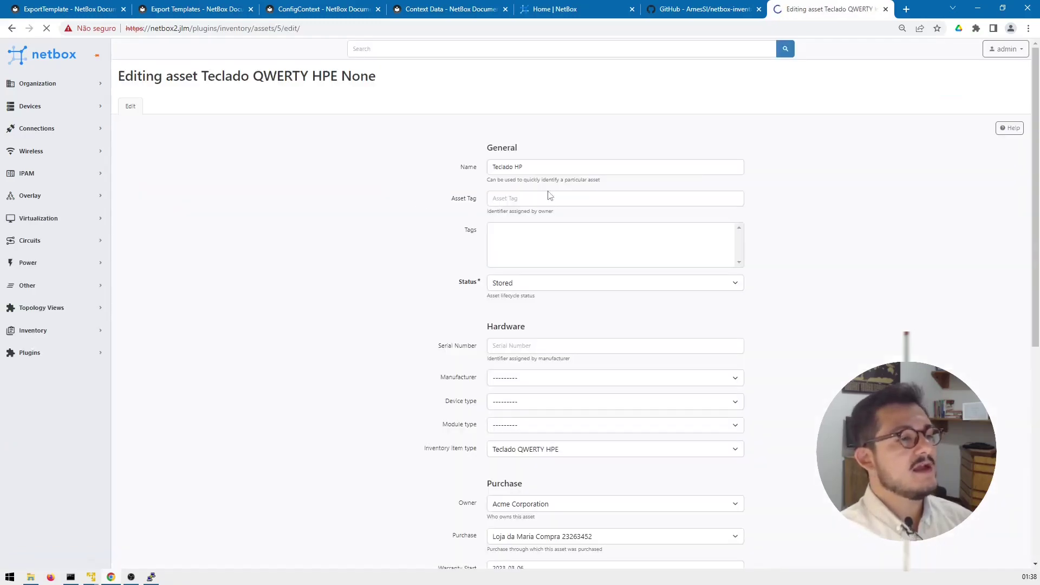
# - Examine the asset form's name, asset tag and tags fields, and review the available status options
pyautogui.click(534, 165)
pyautogui.click(537, 200)
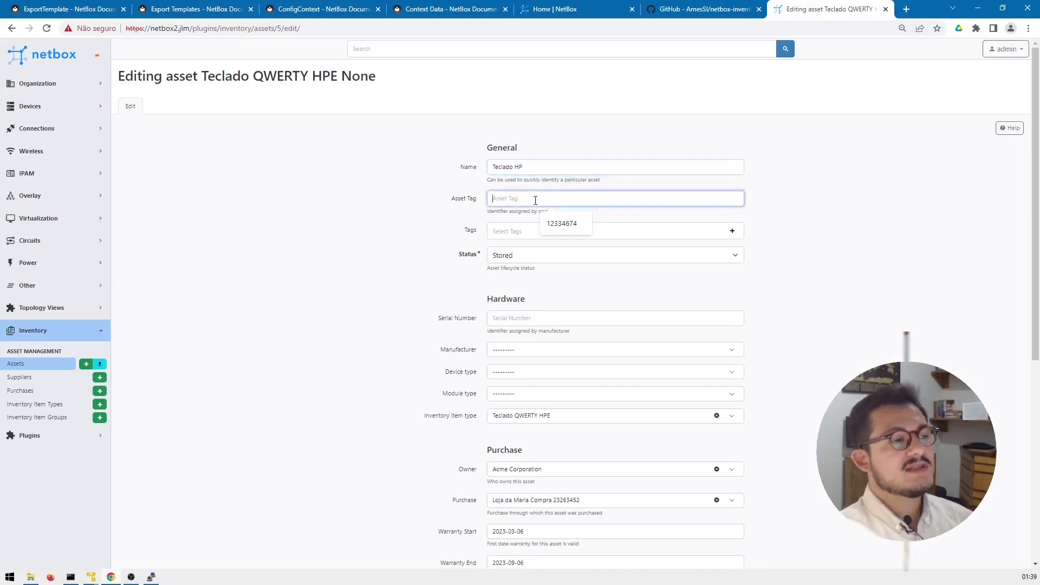
pyautogui.click(403, 227)
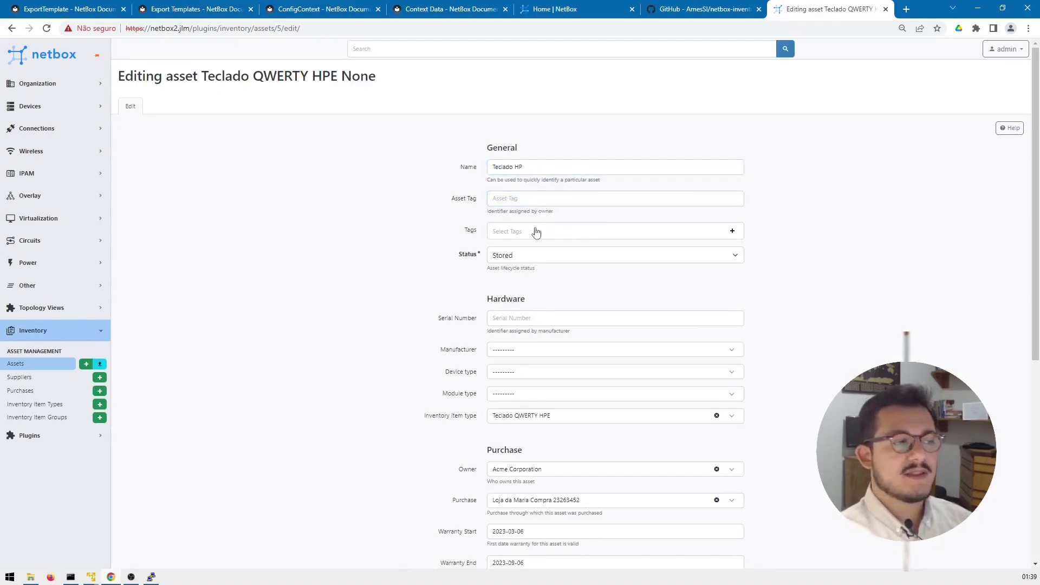
pyautogui.scroll(-1, 475, 212)
pyautogui.click(512, 202)
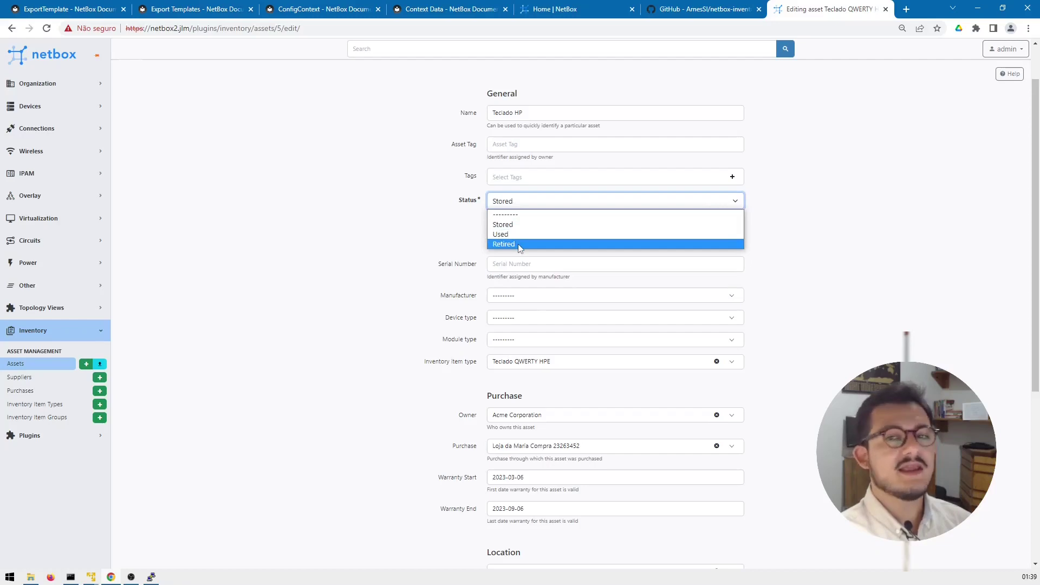
pyautogui.click(367, 214)
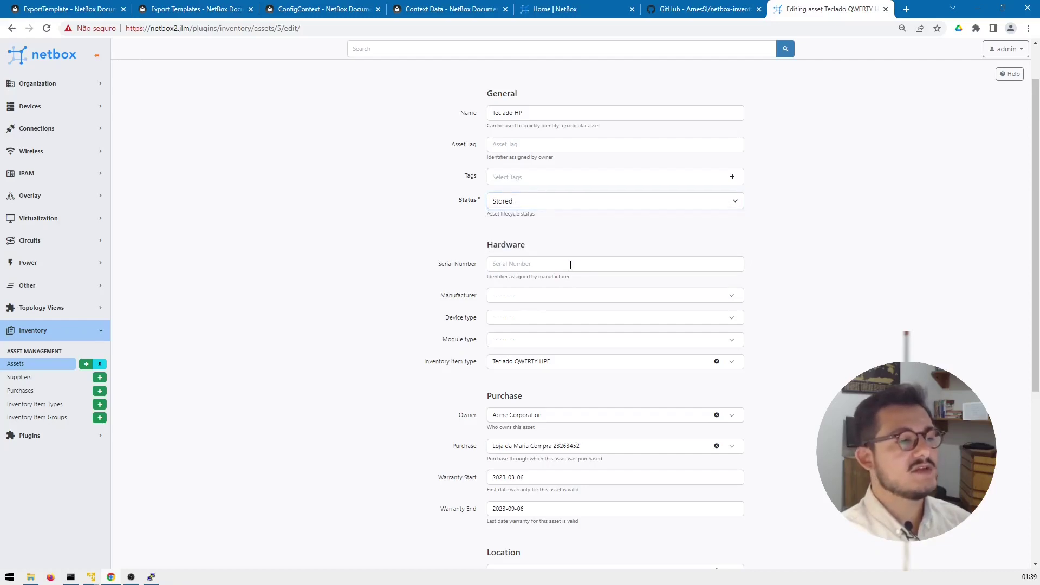
# - Examine the asset form's hardware fields, including serial number, manufacturer, device type, module type and inventory item type
pyautogui.click(504, 263)
pyautogui.click(402, 254)
pyautogui.click(520, 297)
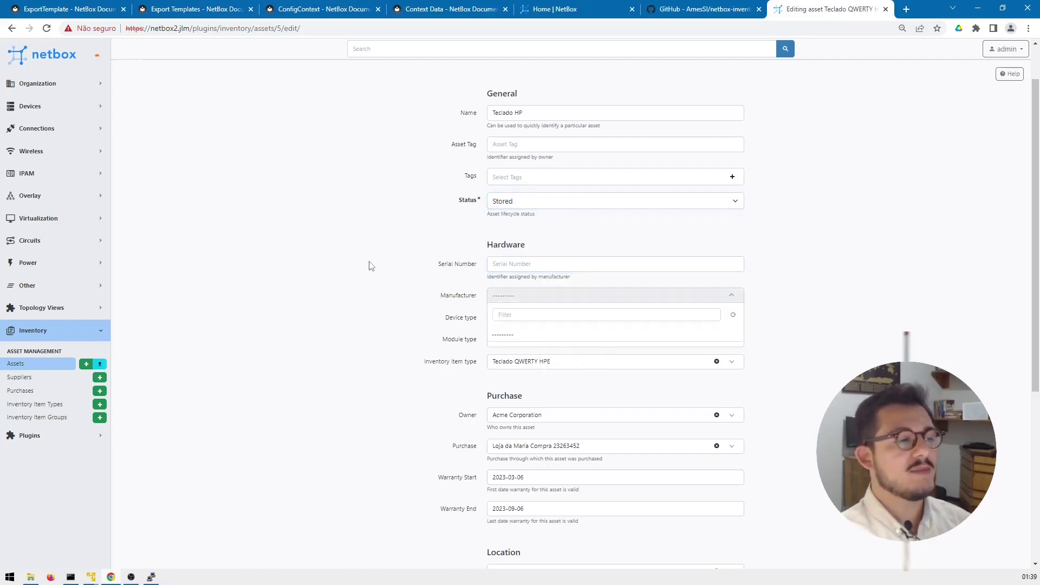
pyautogui.click(400, 313)
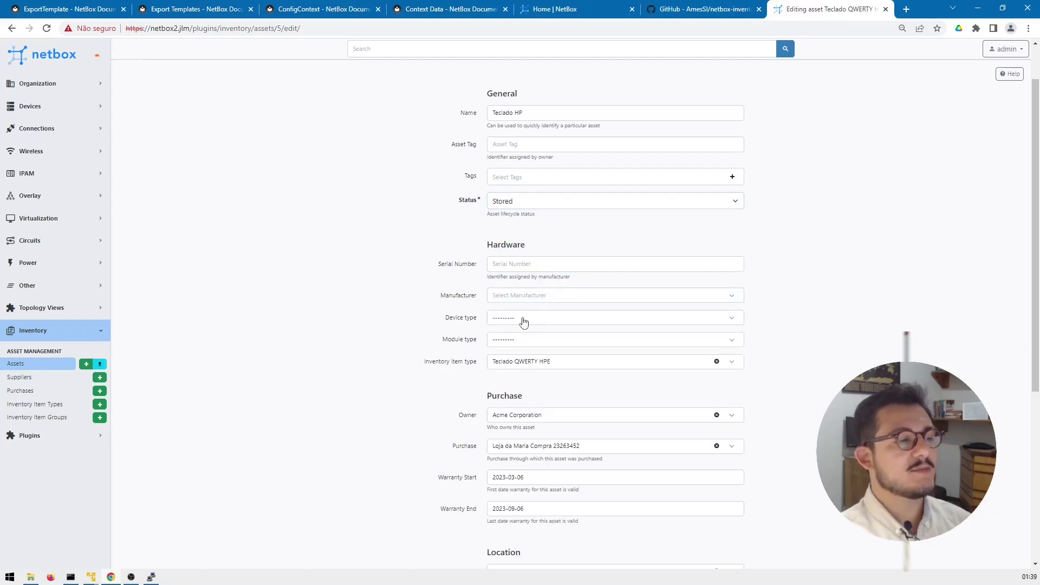
pyautogui.click(521, 318)
pyautogui.scroll(-2, 400, 279)
pyautogui.click(427, 254)
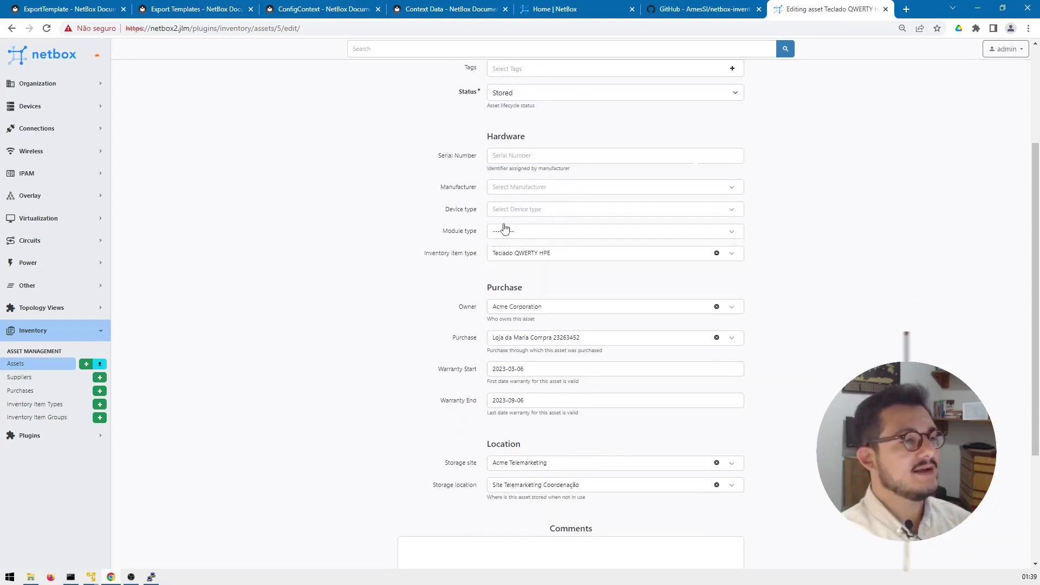
# - Review the asset form's purchase, warranty, location and comments fields, and return to the asset's page without saving
pyautogui.scroll(-1, 485, 227)
pyautogui.scroll(-1, 460, 241)
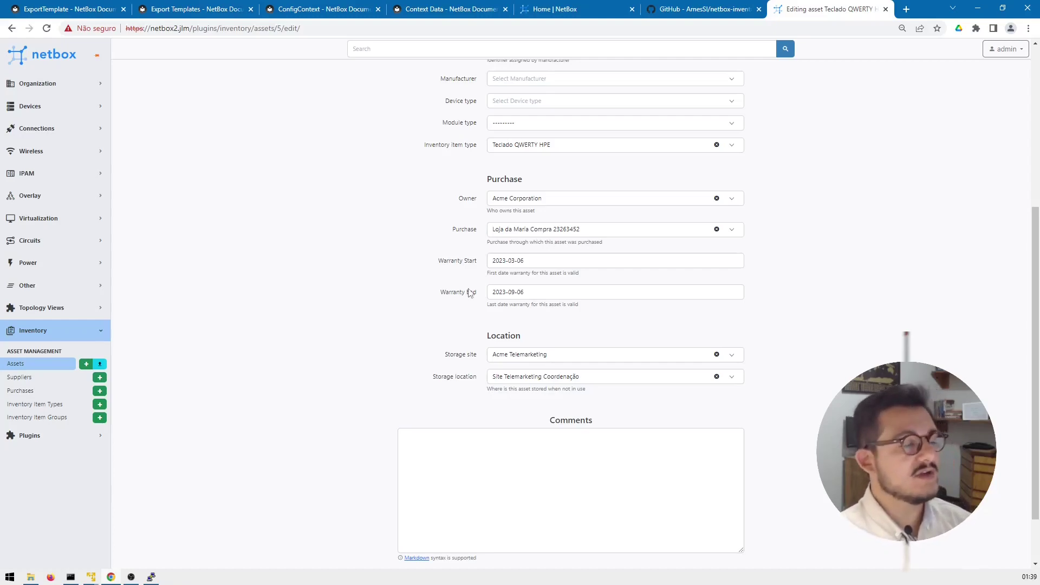
pyautogui.scroll(-1, 466, 295)
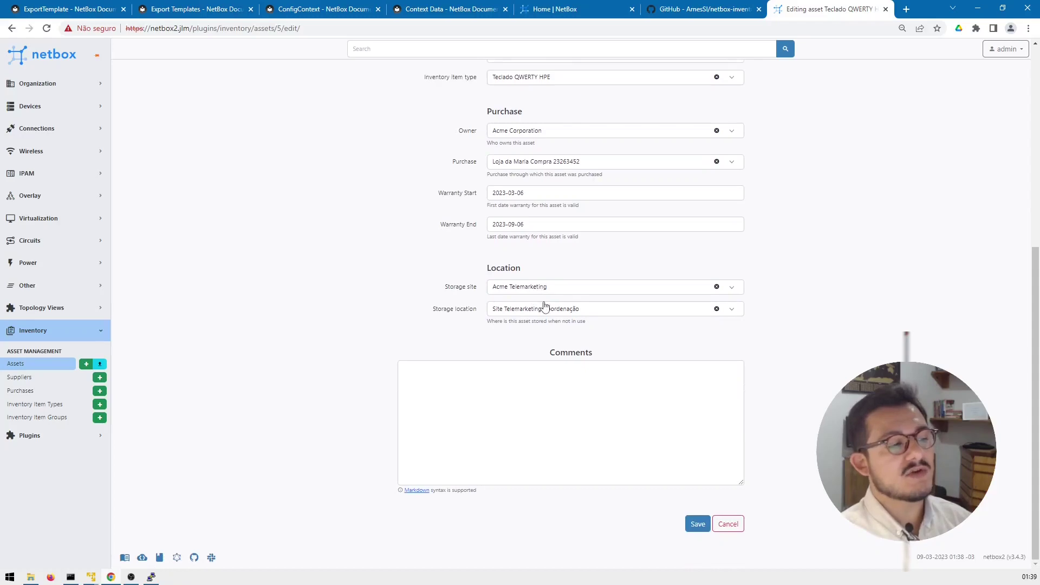
pyautogui.click(476, 401)
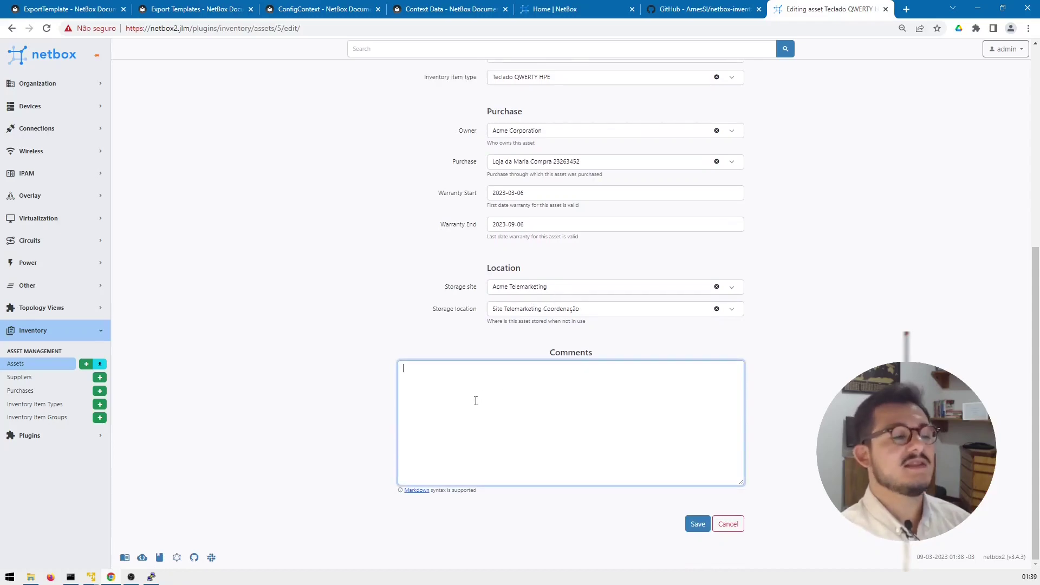
pyautogui.hotkey('ctrl', 'Return')
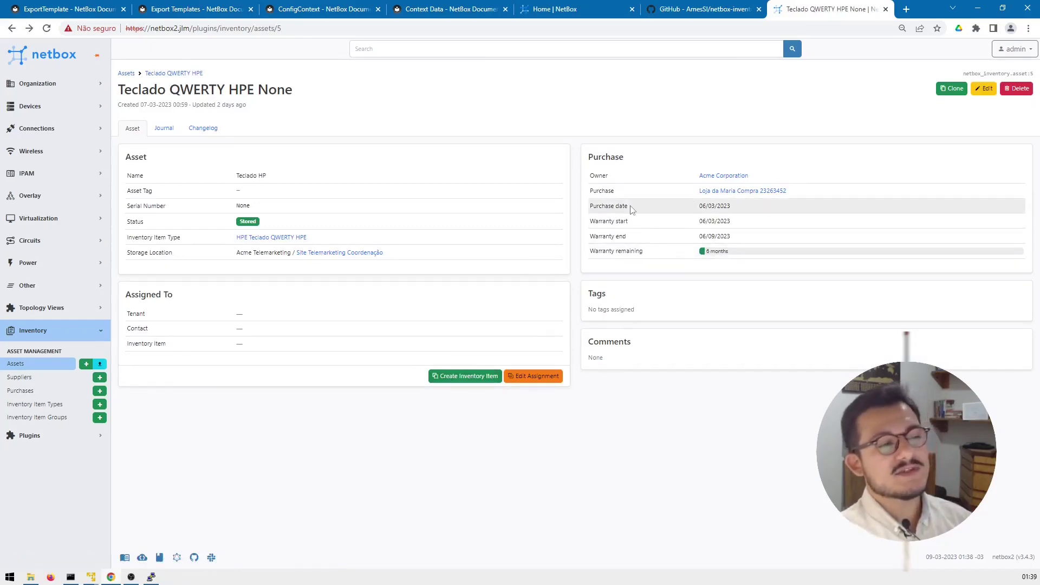
# - Review the Teclado HP asset's purchase date, warranty start and end dates, and remaining warranty
pyautogui.moveTo(698, 206); pyautogui.dragTo(760, 249)
pyautogui.click(787, 223)
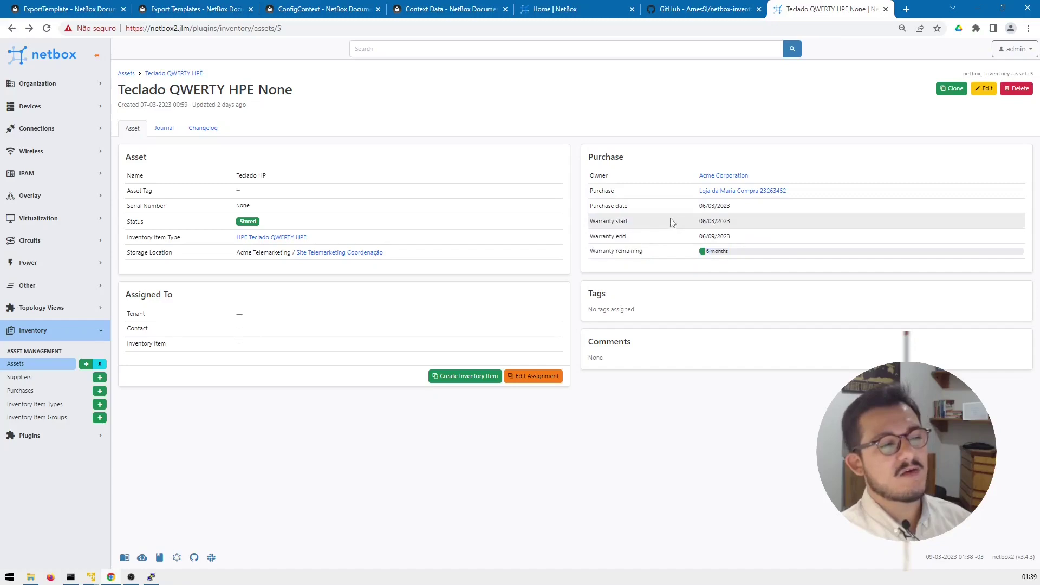
pyautogui.moveTo(698, 207); pyautogui.dragTo(780, 249)
pyautogui.click(681, 230)
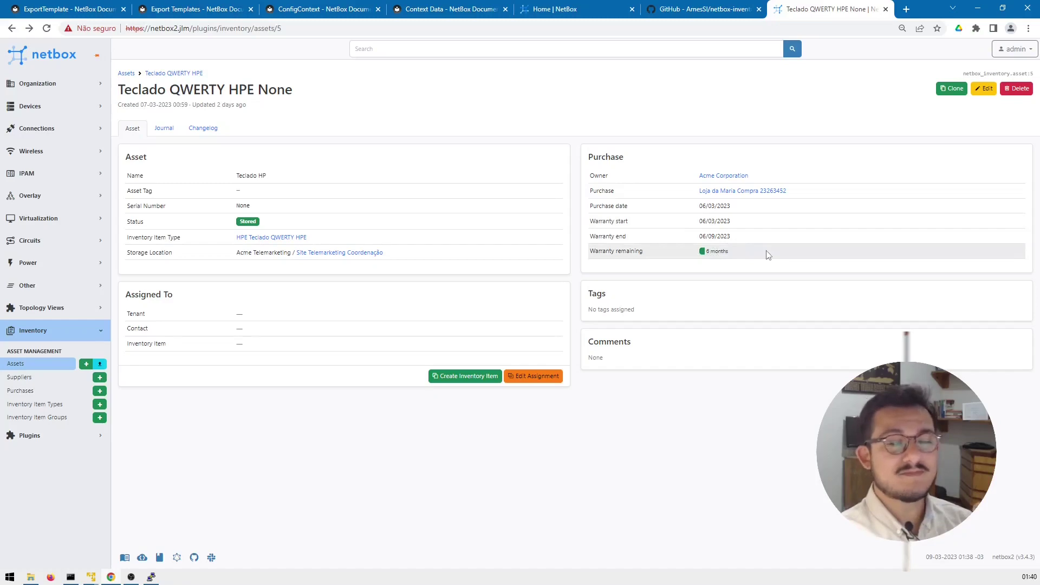
pyautogui.moveTo(715, 253); pyautogui.dragTo(761, 252)
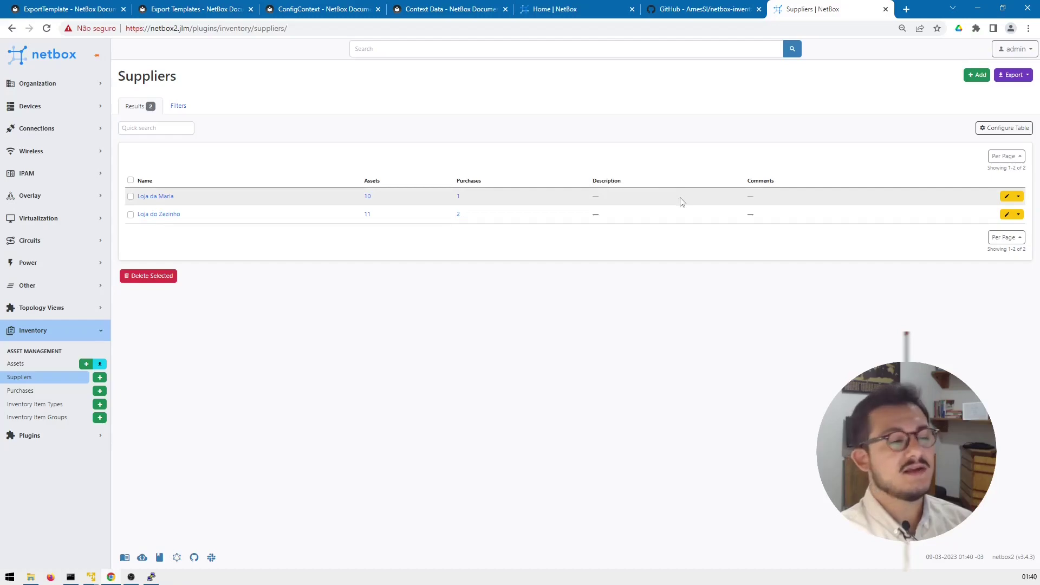
# - Open the supplier Loja da Maria for editing, review its fields, and return to the suppliers list without changes
pyautogui.click(1007, 198)
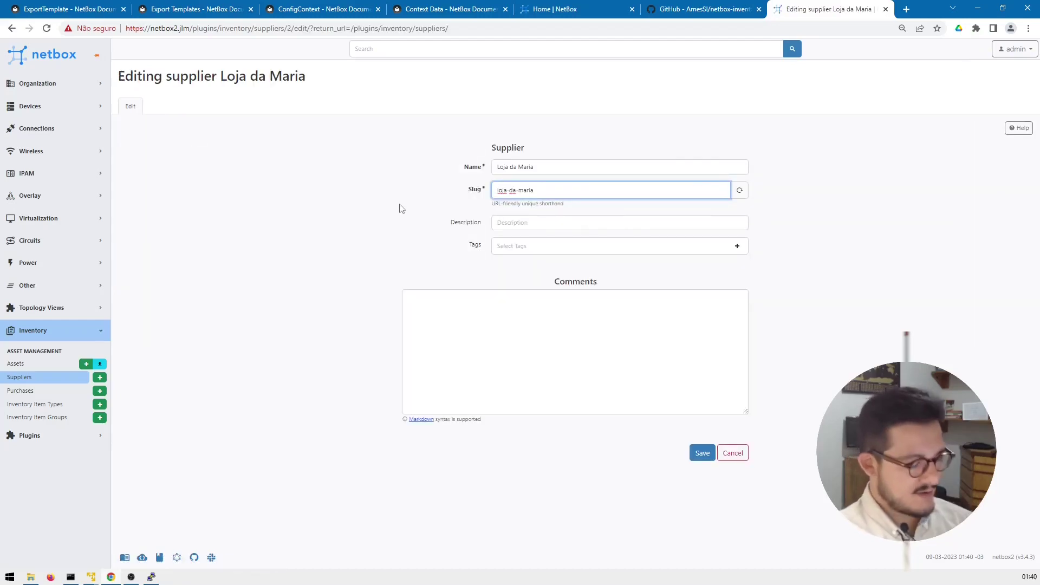
pyautogui.press('Return')
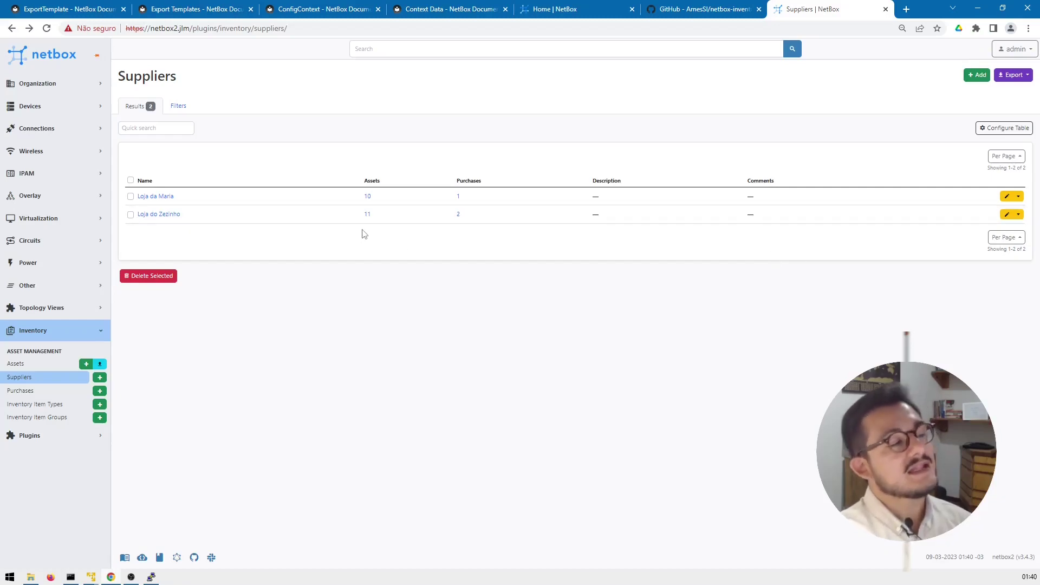
# - Start a new purchase from the Purchases list, enter fhtyn as a trial name, look through the remaining fields, and cancel
pyautogui.click(36, 391)
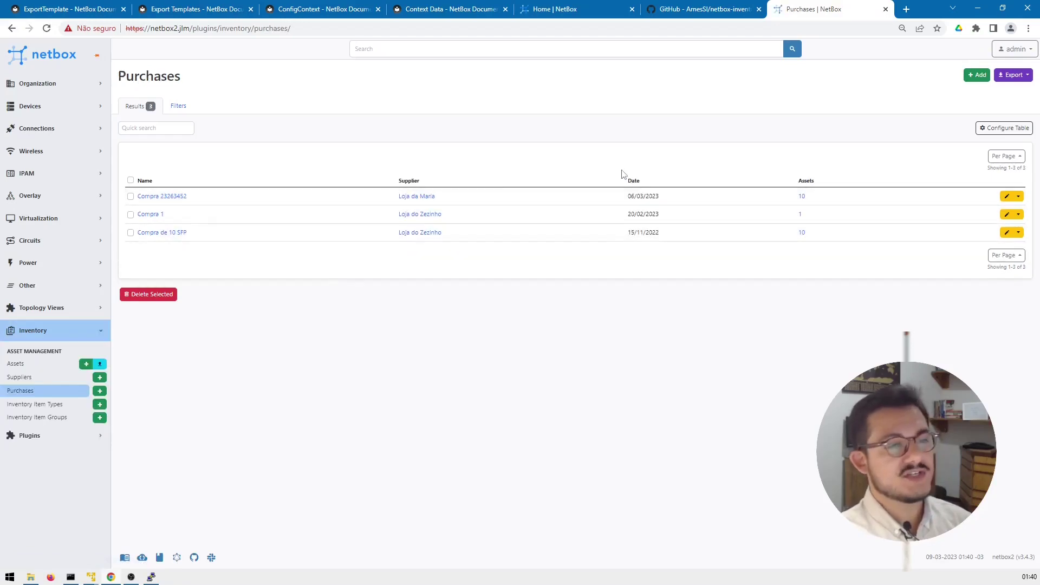
pyautogui.click(977, 75)
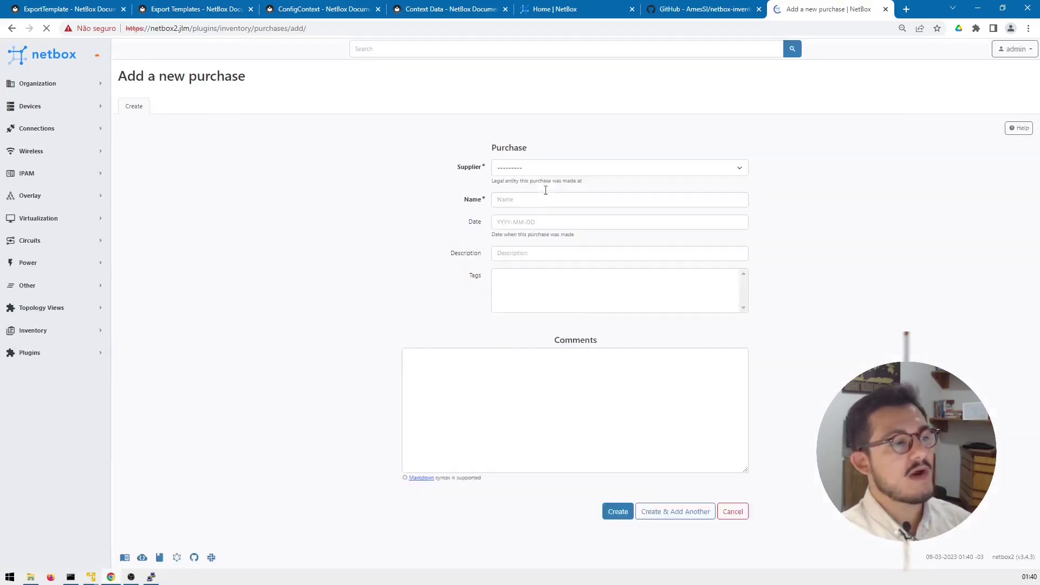
pyautogui.click(538, 169)
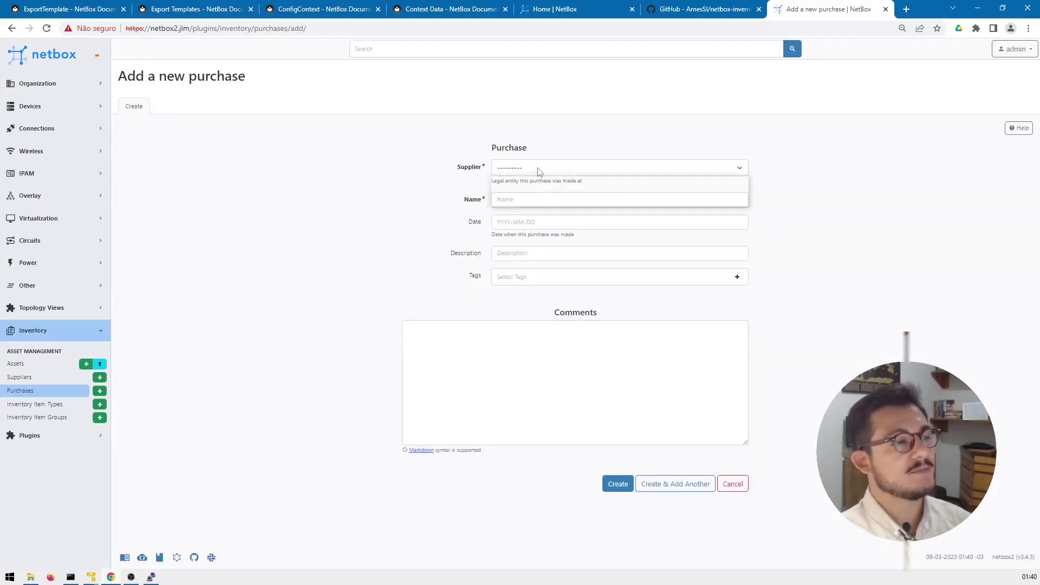
pyautogui.click(358, 210)
pyautogui.click(594, 198)
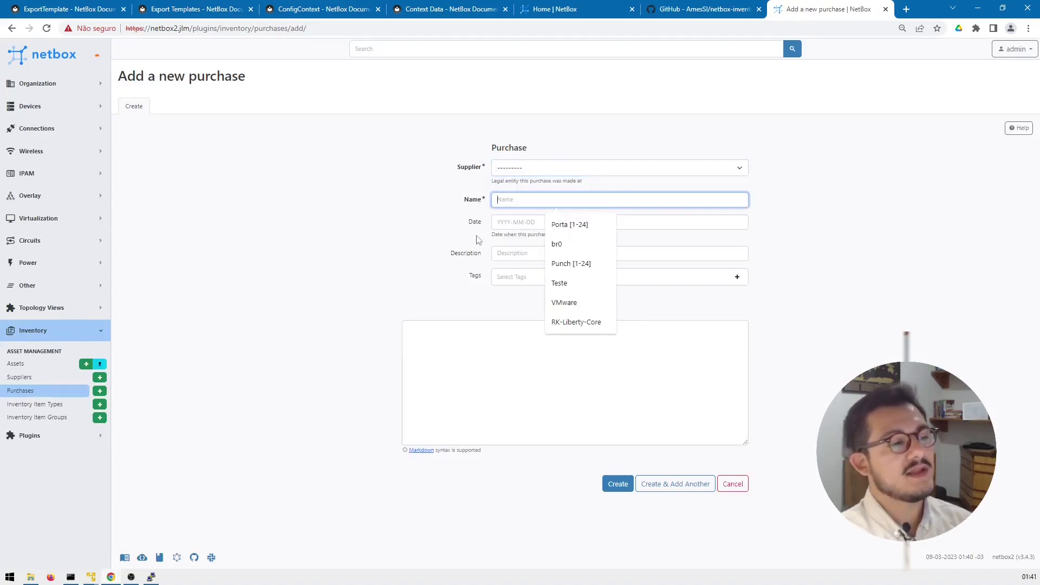
pyautogui.write('fhtyn')
pyautogui.click(544, 226)
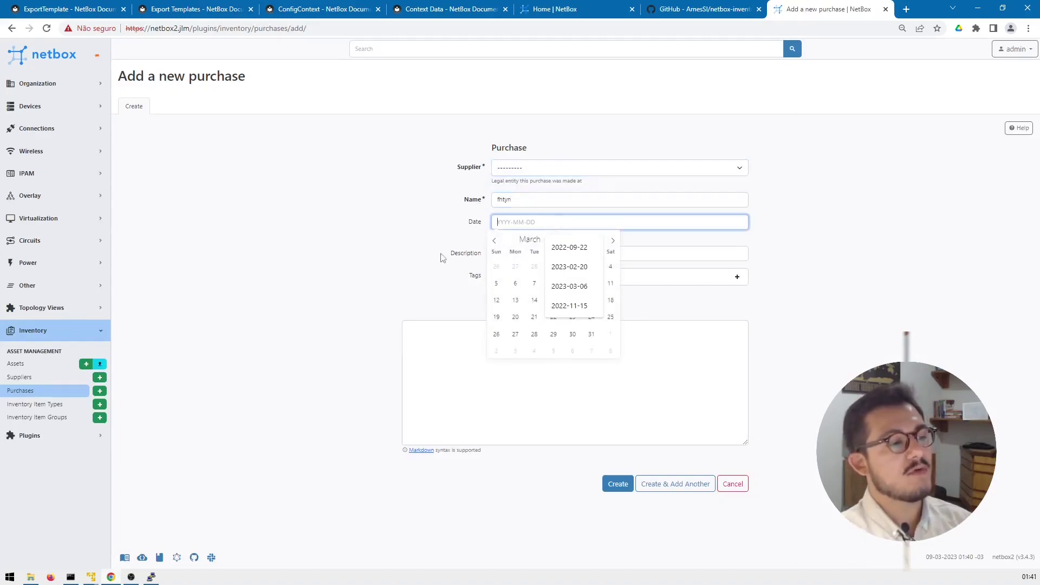
pyautogui.click(444, 258)
pyautogui.click(520, 253)
pyautogui.click(371, 256)
pyautogui.click(506, 342)
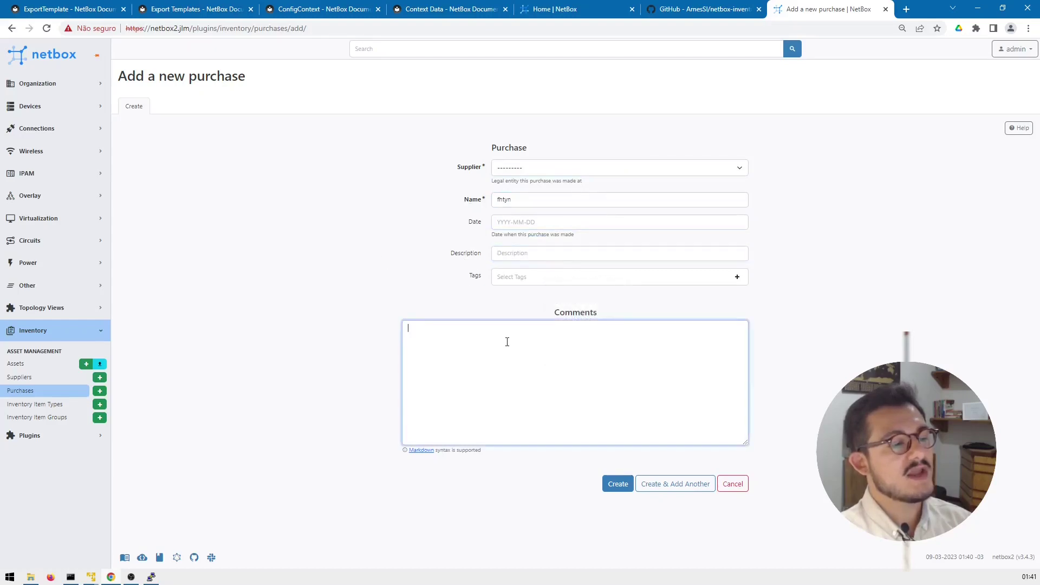
pyautogui.click(732, 485)
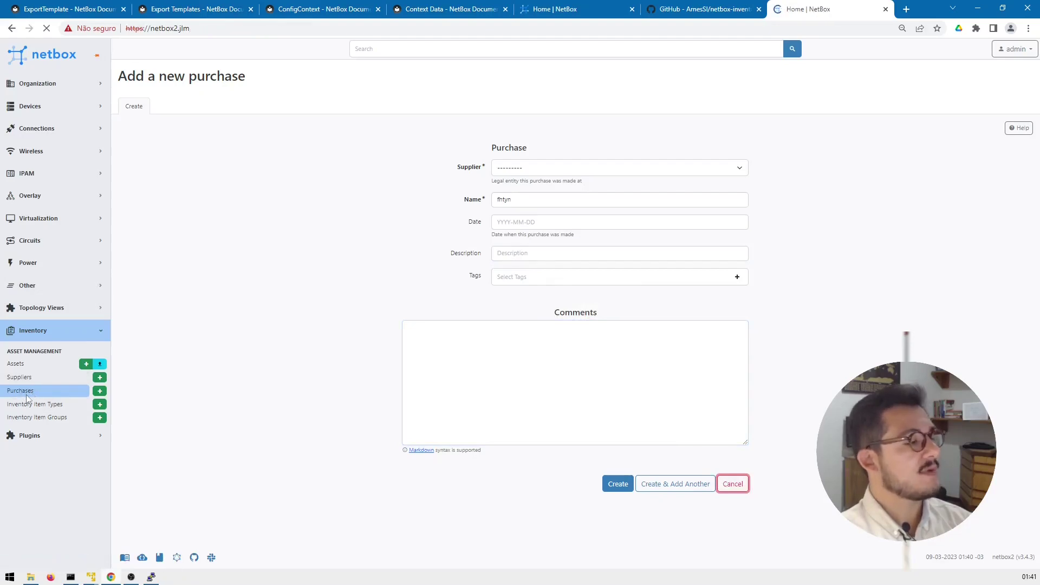
# - Open the purchase Compra de 10 SFP from the Purchases list and review its comments, document link and purchased assets
pyautogui.click(27, 386)
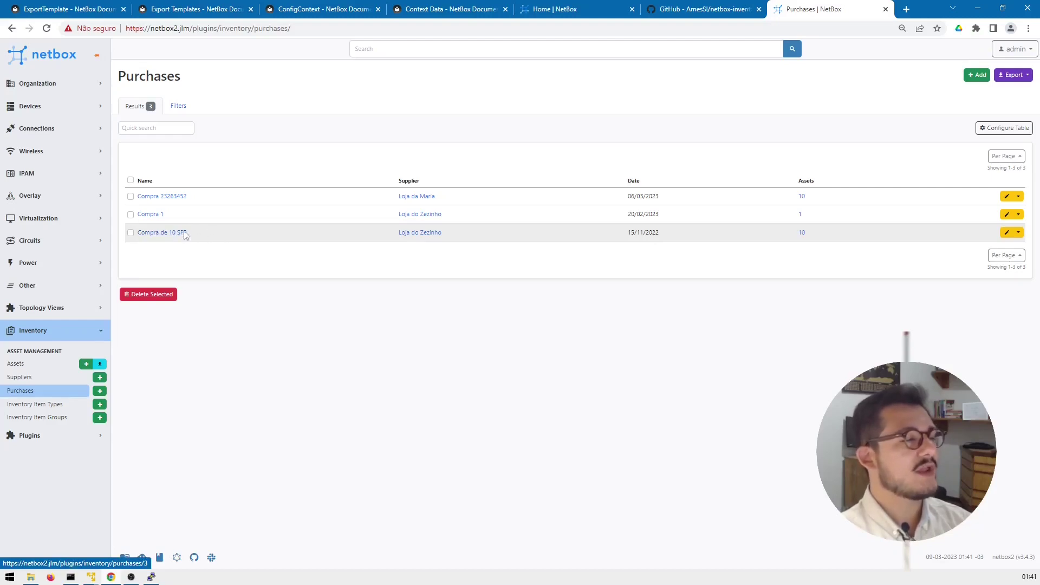
pyautogui.click(166, 235)
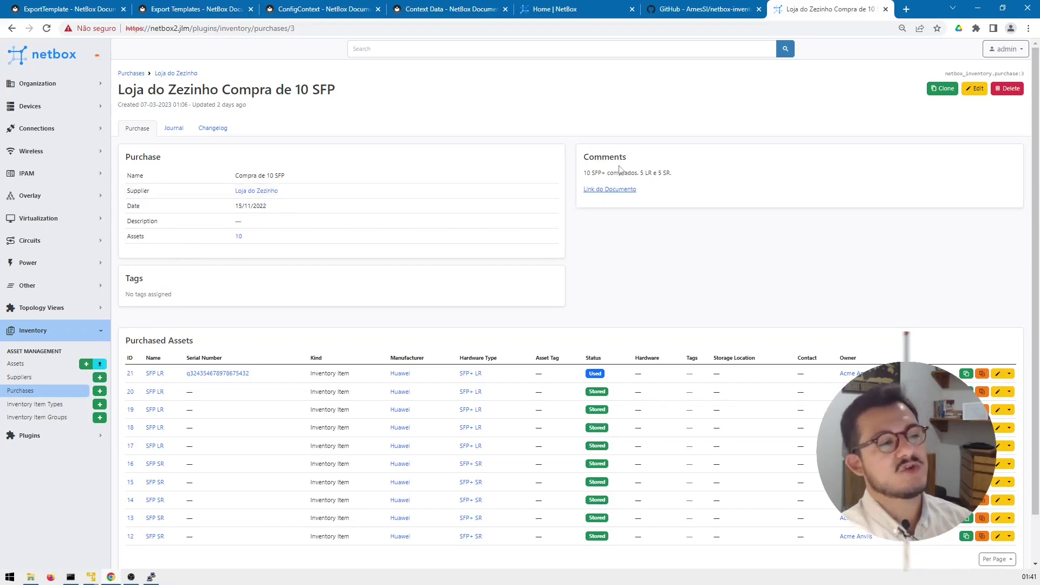
pyautogui.moveTo(586, 172); pyautogui.dragTo(657, 176)
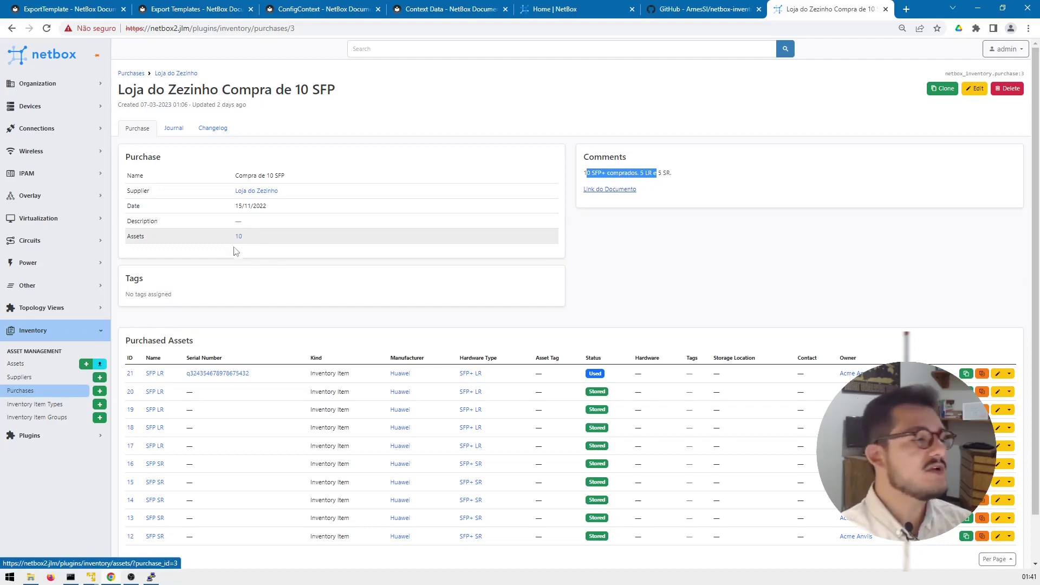
pyautogui.scroll(-1, 239, 253)
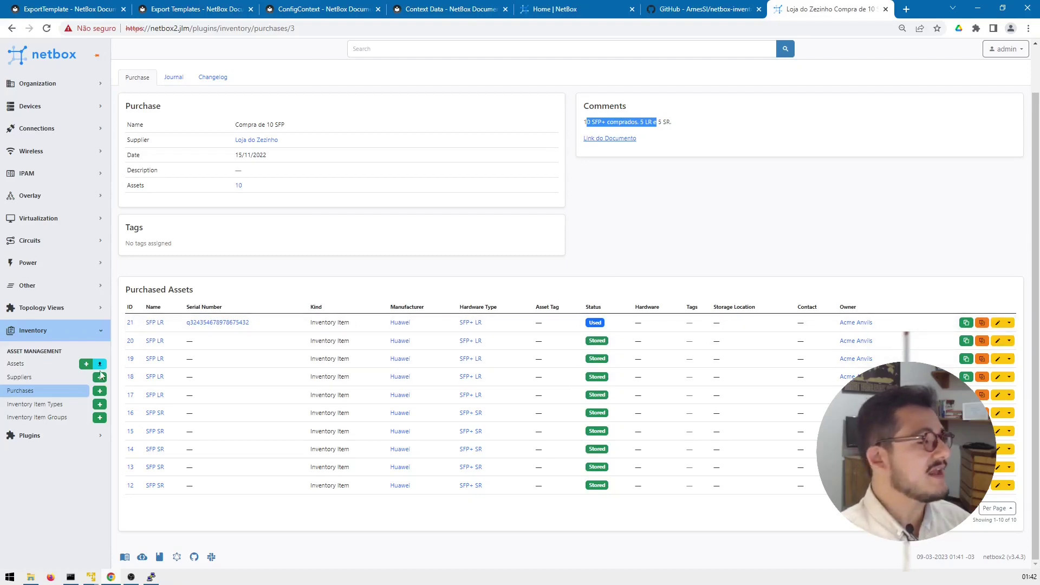
# - Open the Inventory Item Types list and examine the part number of the Teclado QWERTY HPE model
pyautogui.click(34, 410)
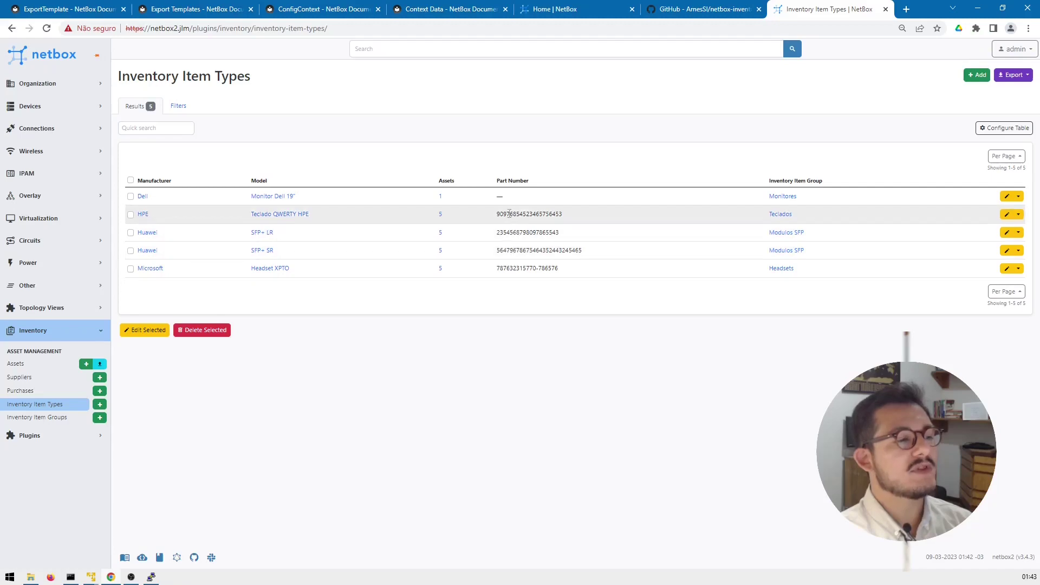
pyautogui.moveTo(510, 214); pyautogui.dragTo(569, 220)
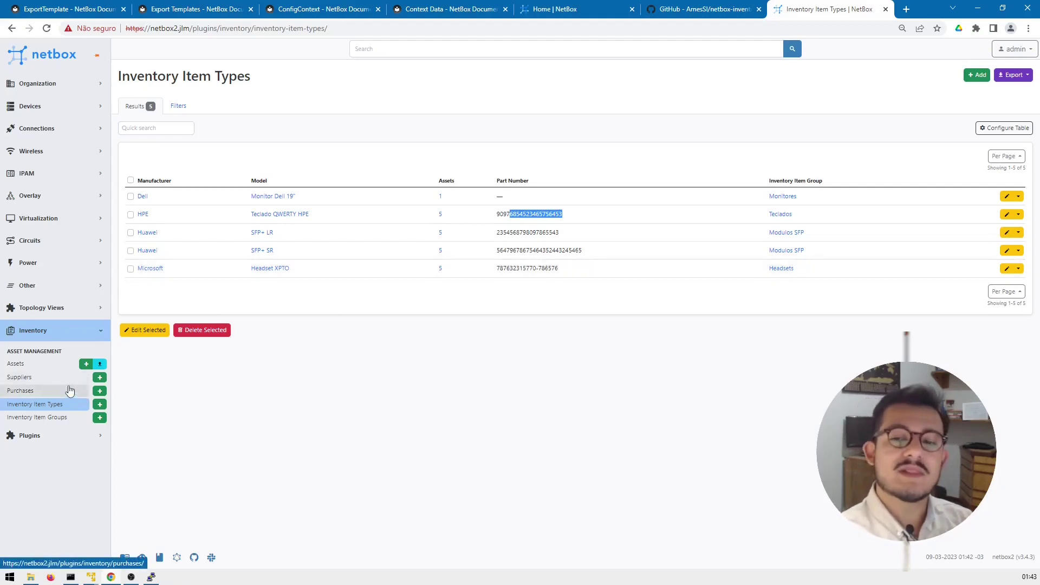
# - Open the journal of the Monitor G1 asset with ID 1 and review the kinds available for a new entry
pyautogui.click(16, 368)
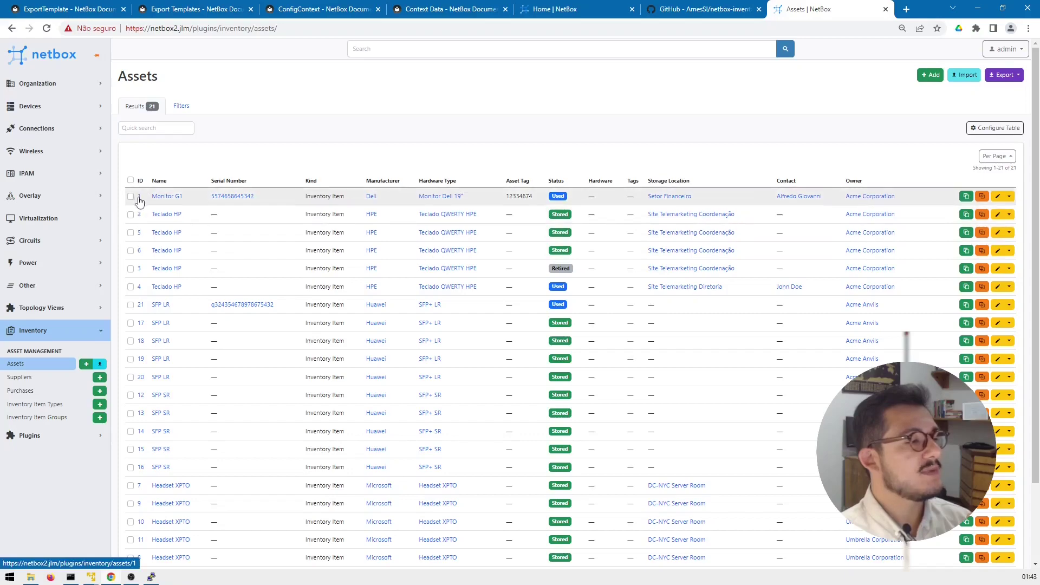
pyautogui.click(140, 197)
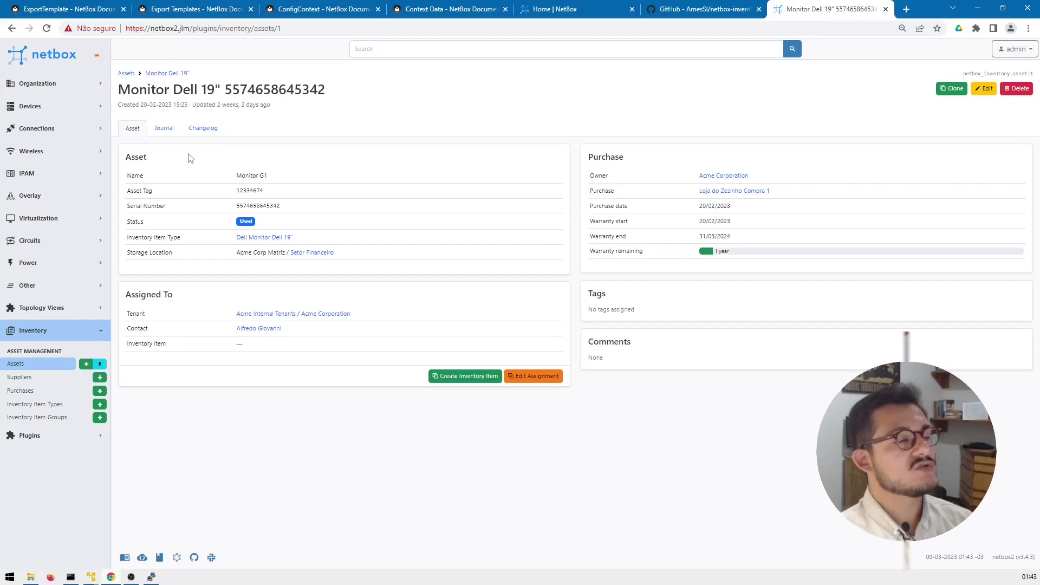
pyautogui.click(160, 125)
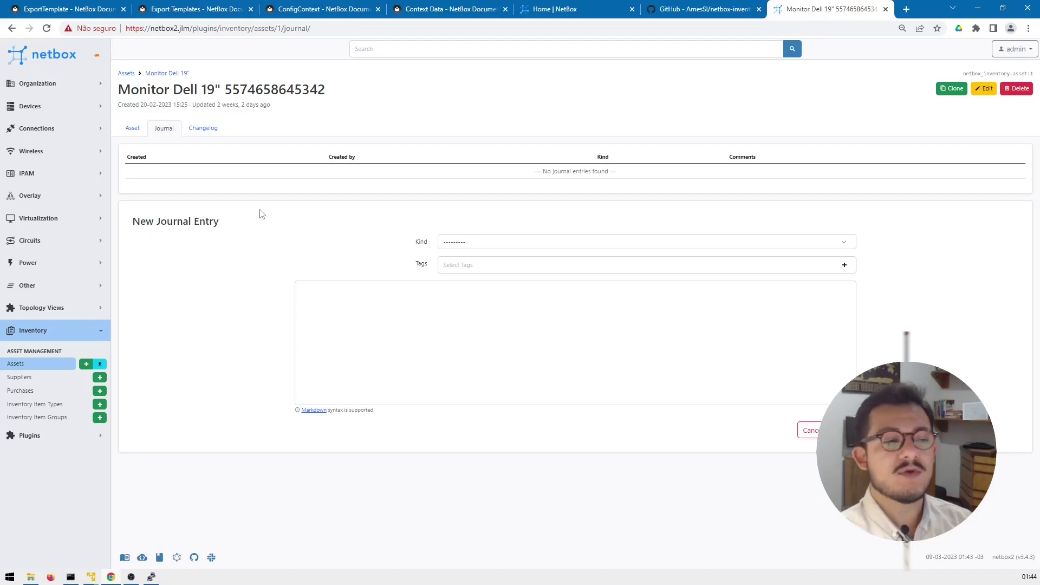
pyautogui.click(531, 241)
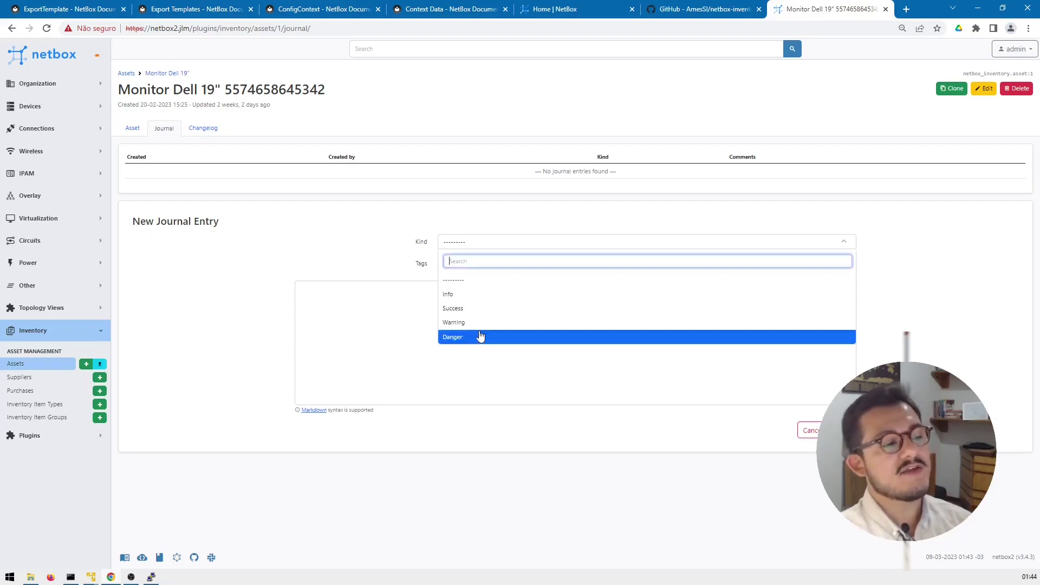
pyautogui.click(328, 280)
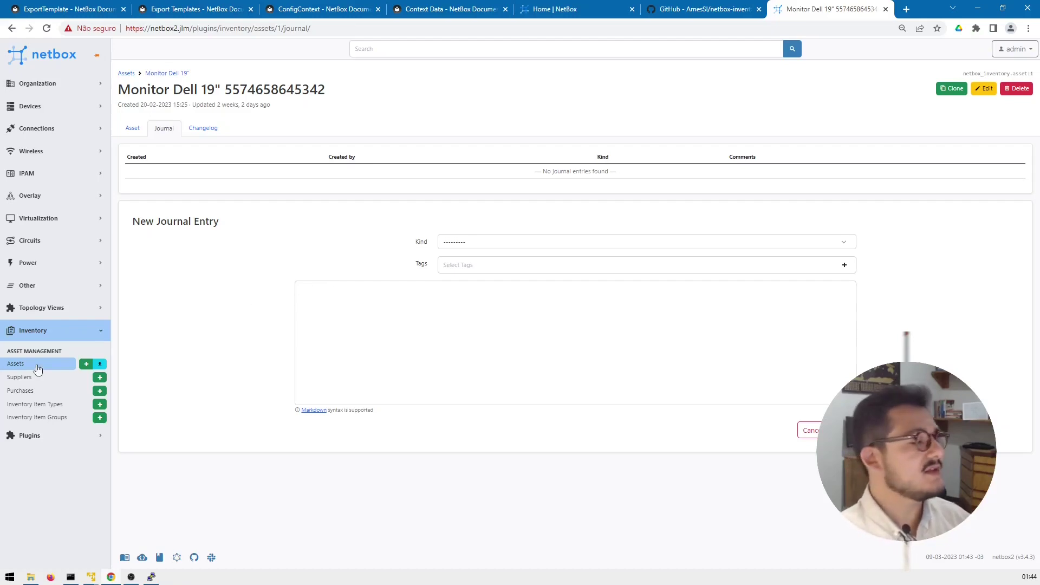
# - Open the Inventory Item Groups list and review its groups
pyautogui.click(39, 419)
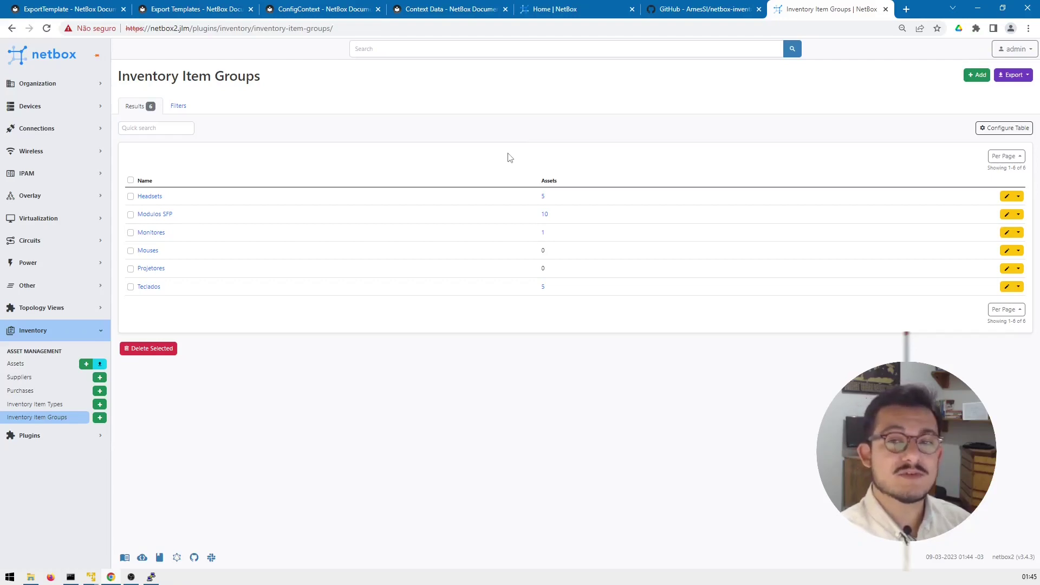
# - Switch to the netbox1 home page and review the plugins already available in its navigation
pyautogui.click(559, 9)
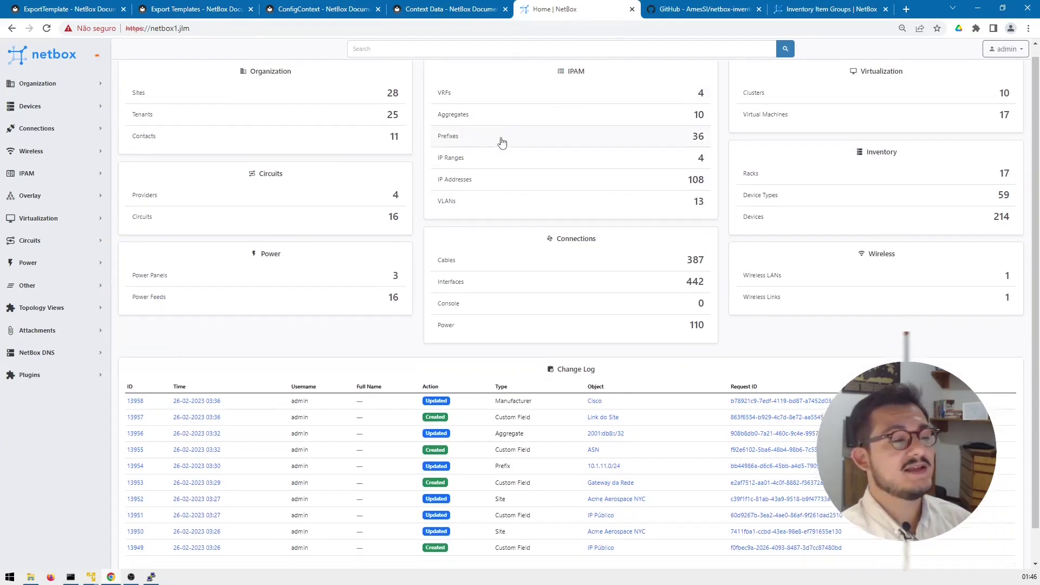
pyautogui.scroll(-1, 502, 141)
pyautogui.scroll(1, 458, 217)
pyautogui.scroll(-1, 458, 216)
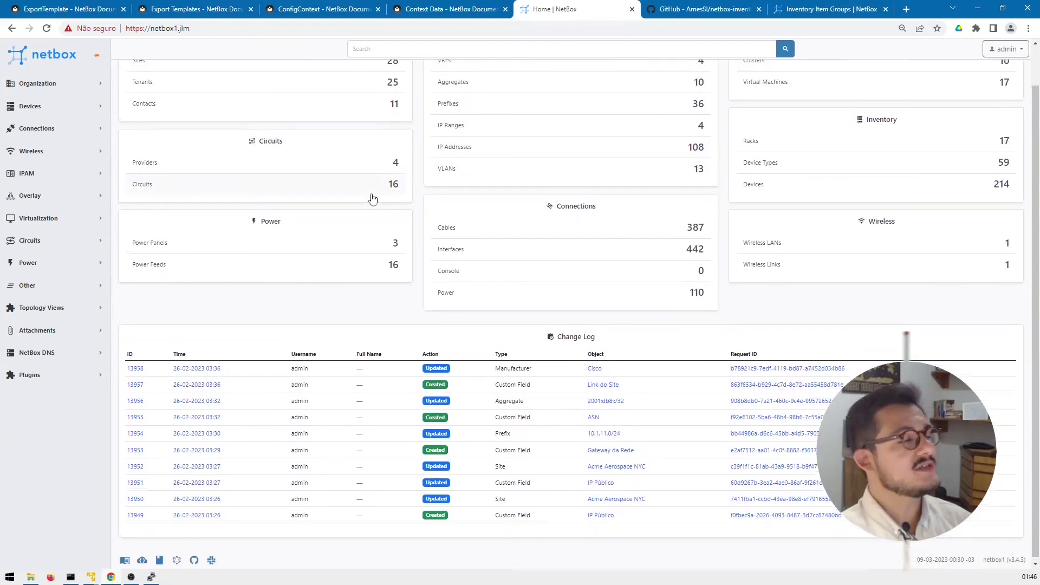
pyautogui.scroll(1, 372, 198)
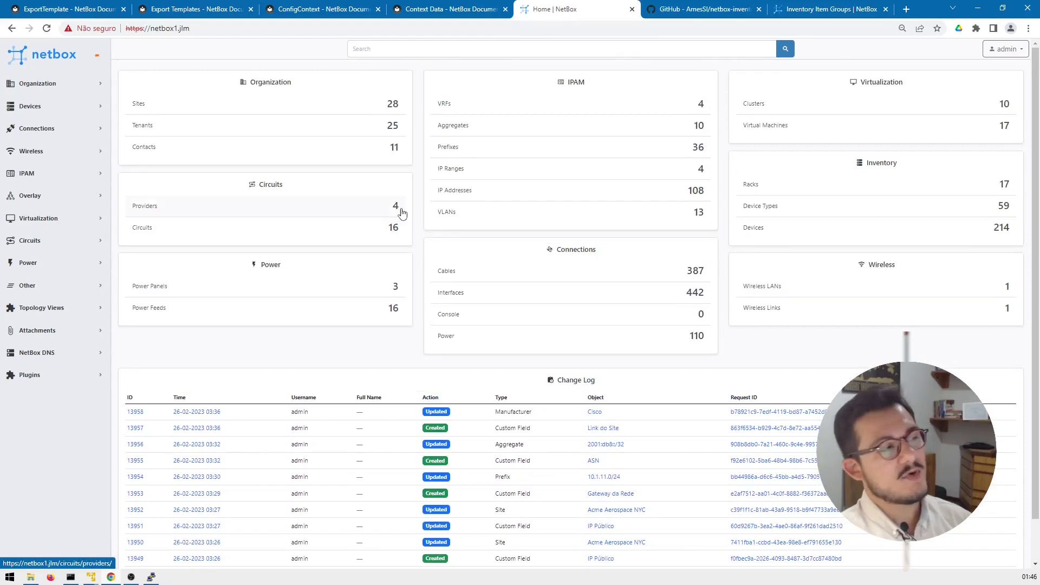
pyautogui.click(25, 377)
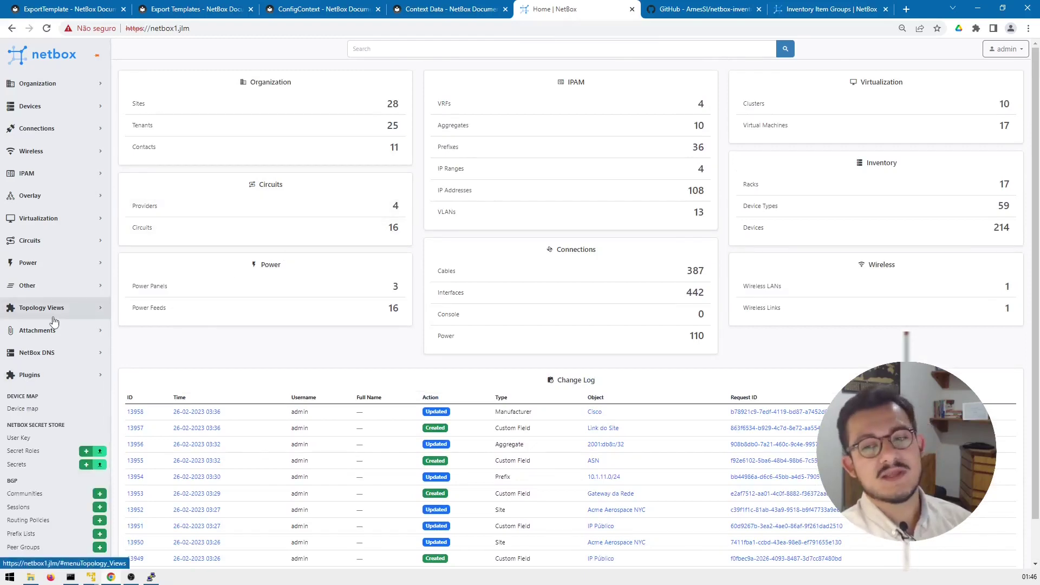
pyautogui.scroll(-1, 63, 311)
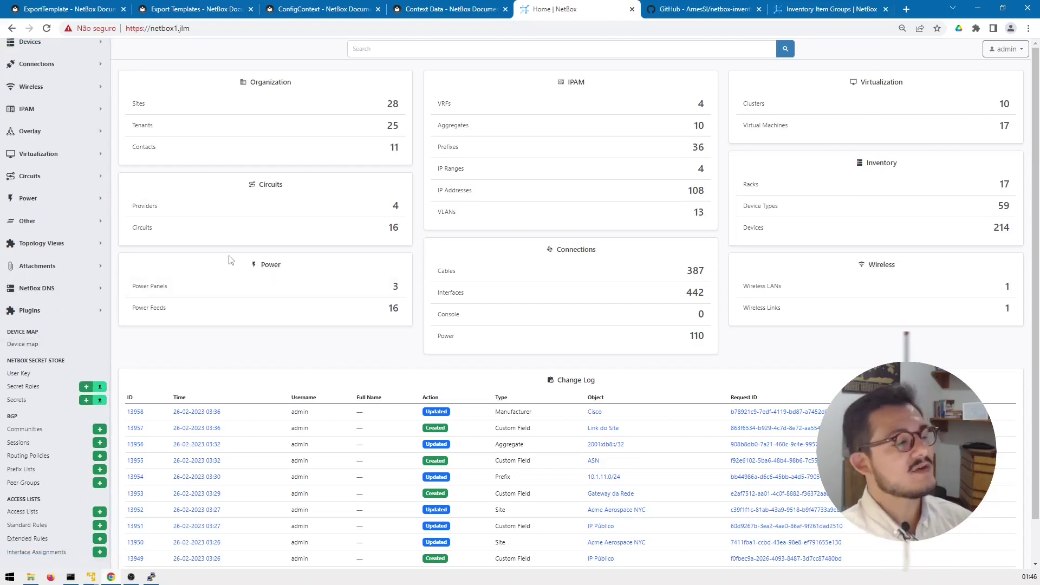
# - Return to the netbox-inventory GitHub README and copy the command pip install netbox-inventory from the Installing section
pyautogui.hotkey('alt', 'Tab')
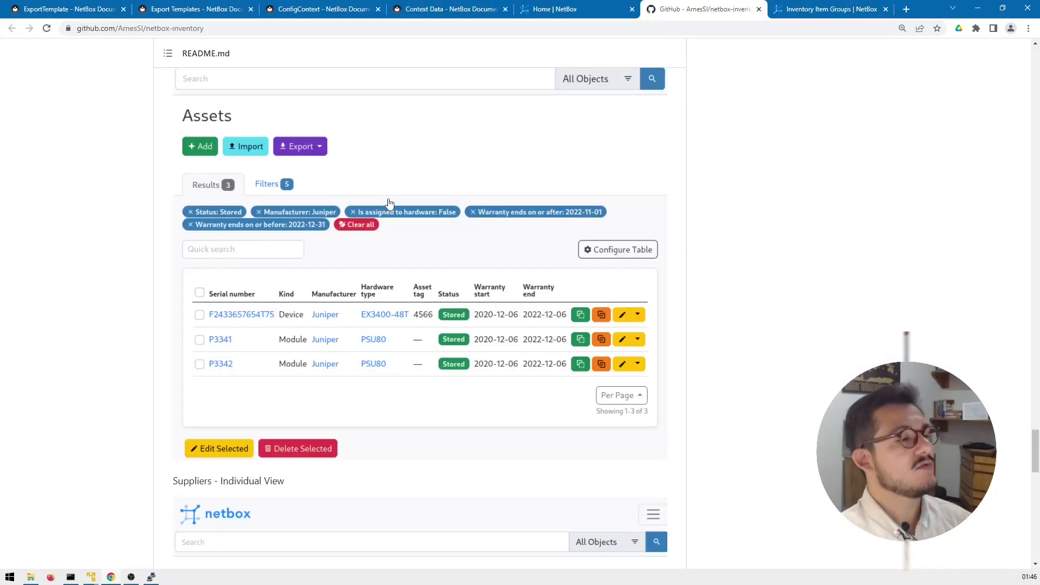
pyautogui.scroll(-5, 388, 208)
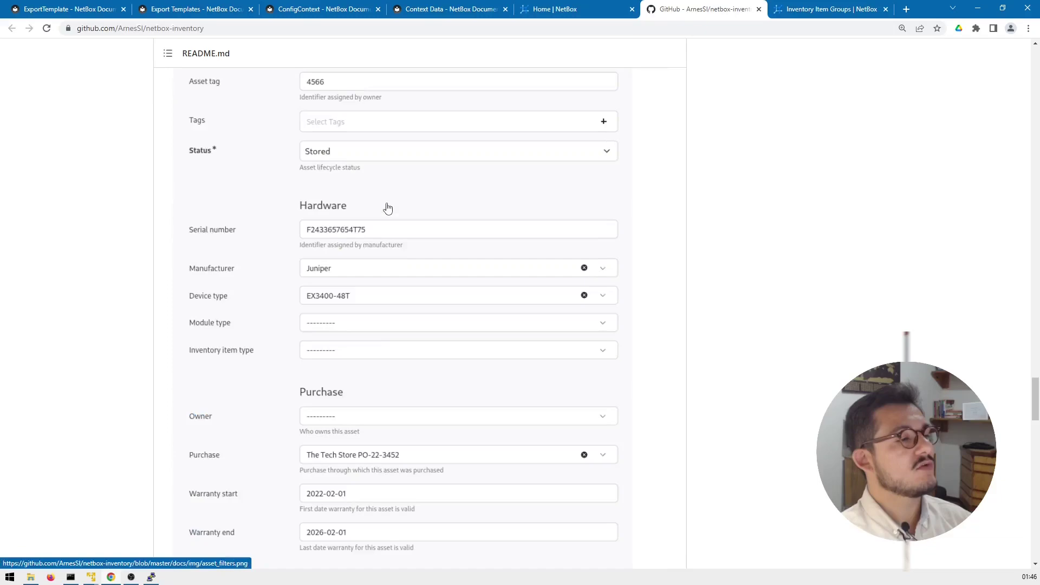
pyautogui.scroll(15, 388, 208)
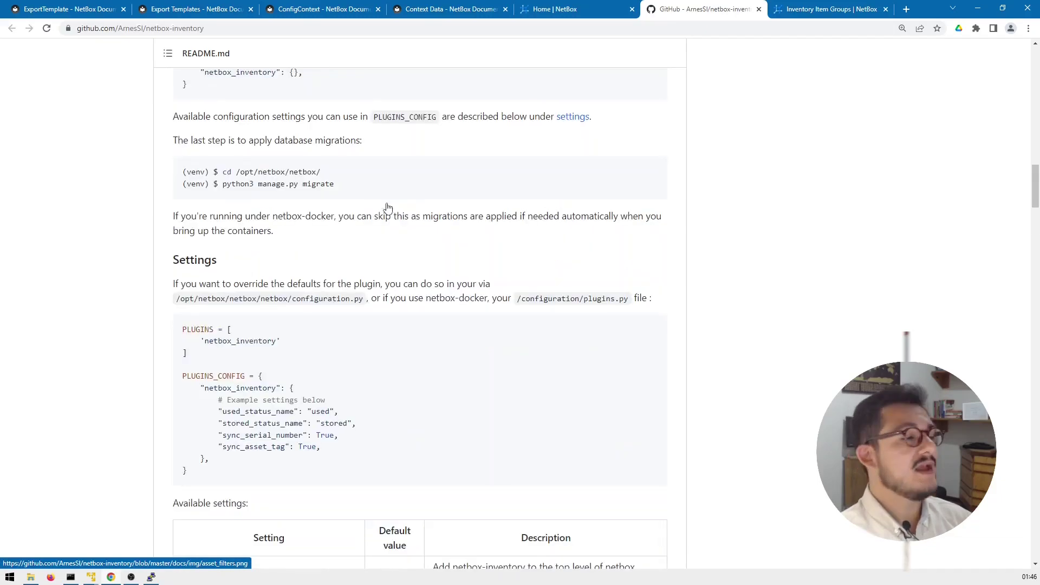
pyautogui.scroll(11, 388, 208)
pyautogui.scroll(-3, 388, 208)
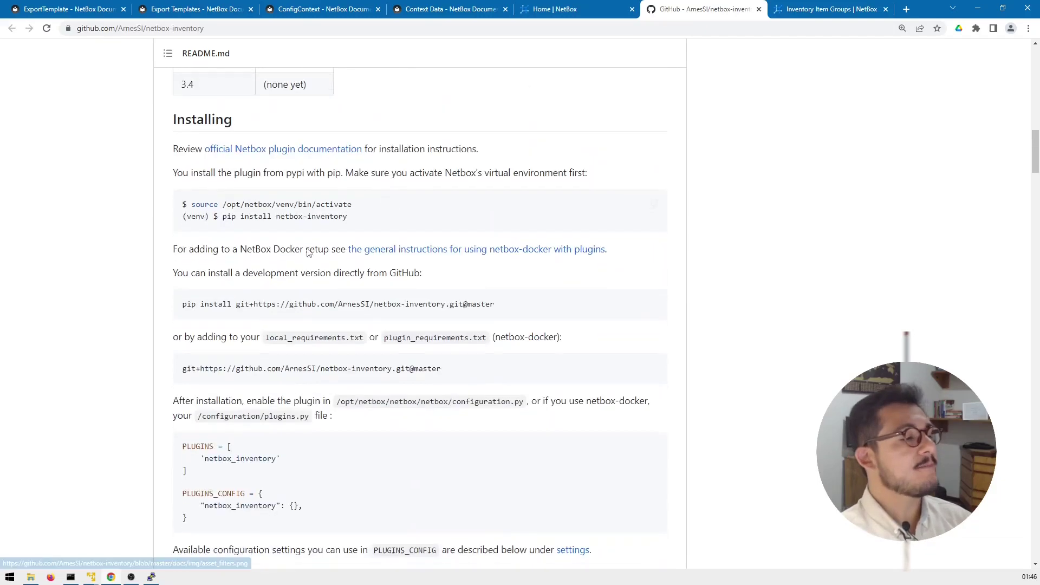
pyautogui.moveTo(218, 217); pyautogui.dragTo(347, 217)
pyautogui.rightClick(328, 214)
pyautogui.click(339, 220)
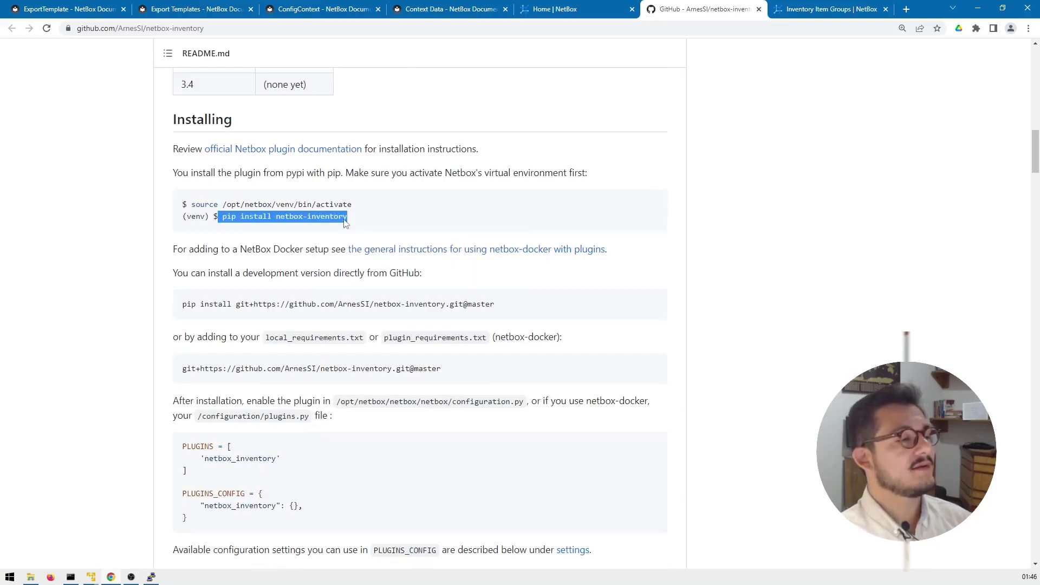
# - In the netbox1 terminal, activate NetBox's virtual environment with source /opt/netbox/venv/bin/activate
pyautogui.hotkey('alt', 'Tab')
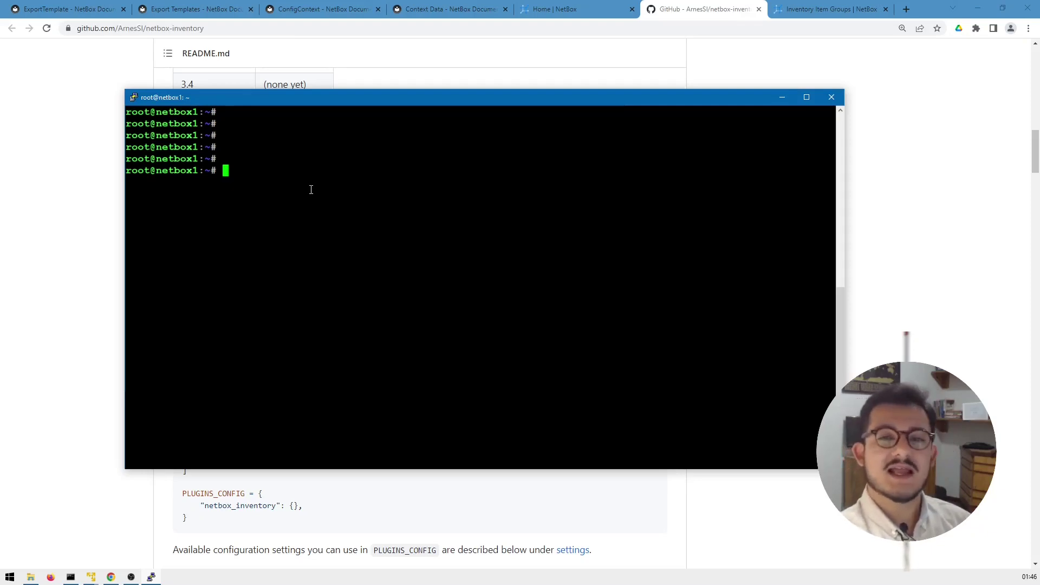
pyautogui.write('source ')
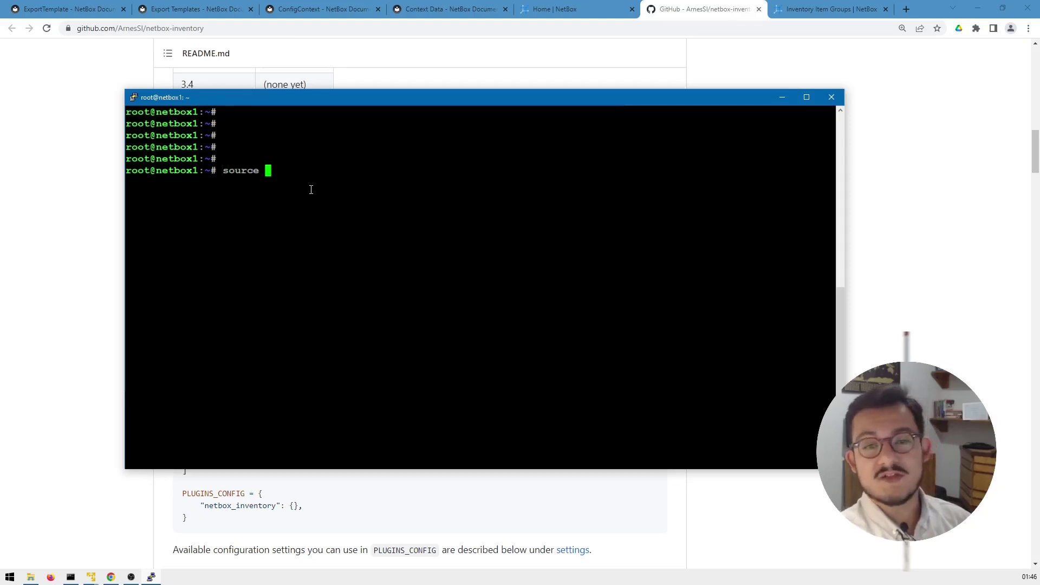
pyautogui.write('/')
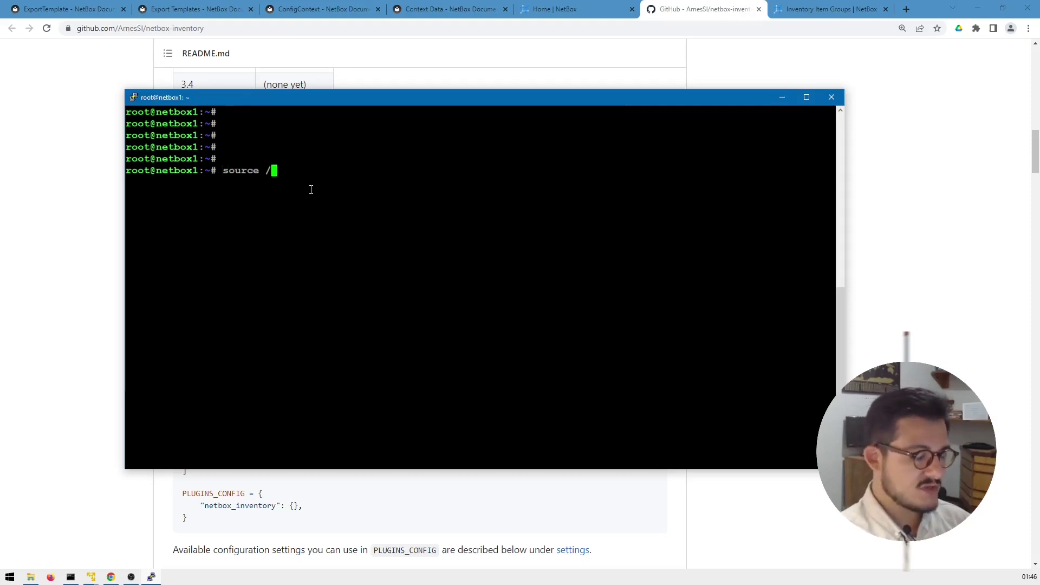
pyautogui.write('opt/netbox')
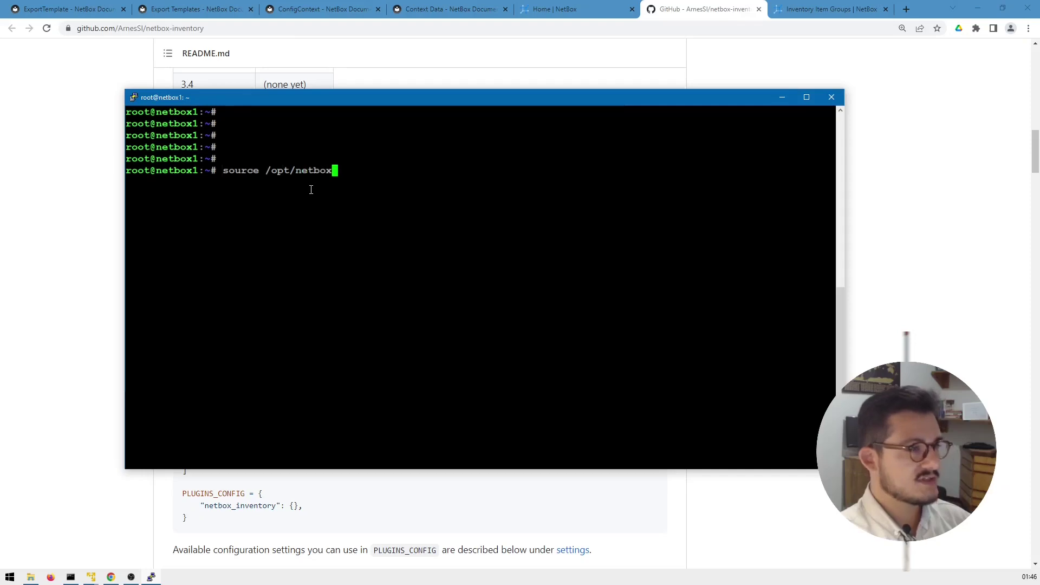
pyautogui.write('/netbox/')
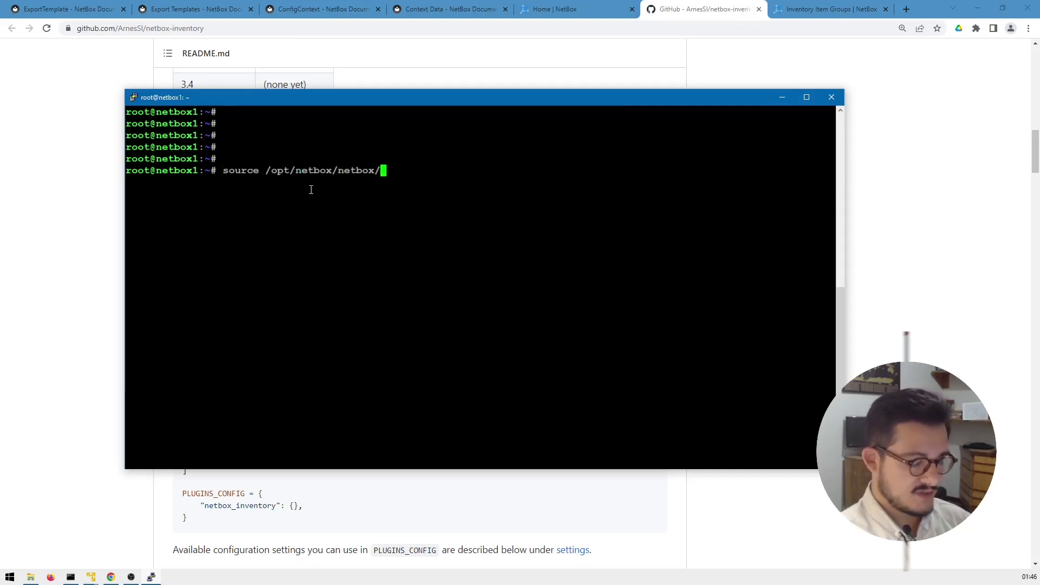
pyautogui.press('BackSpace')
pyautogui.press('BackSpace')
pyautogui.press('BackSpace')
pyautogui.press('BackSpace')
pyautogui.press('BackSpace')
pyautogui.press('BackSpace')
pyautogui.press('BackSpace')
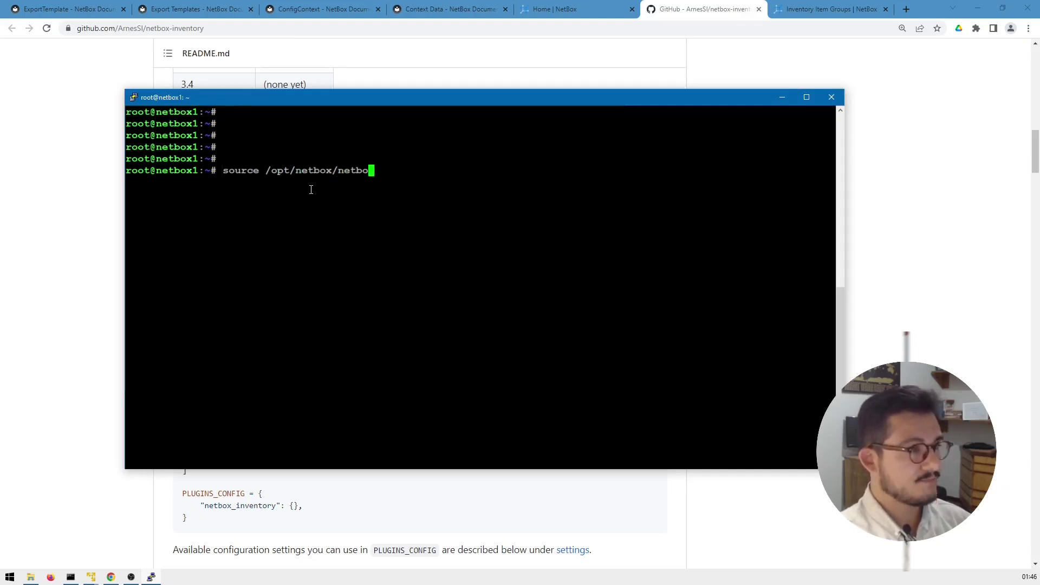
pyautogui.write('venv/')
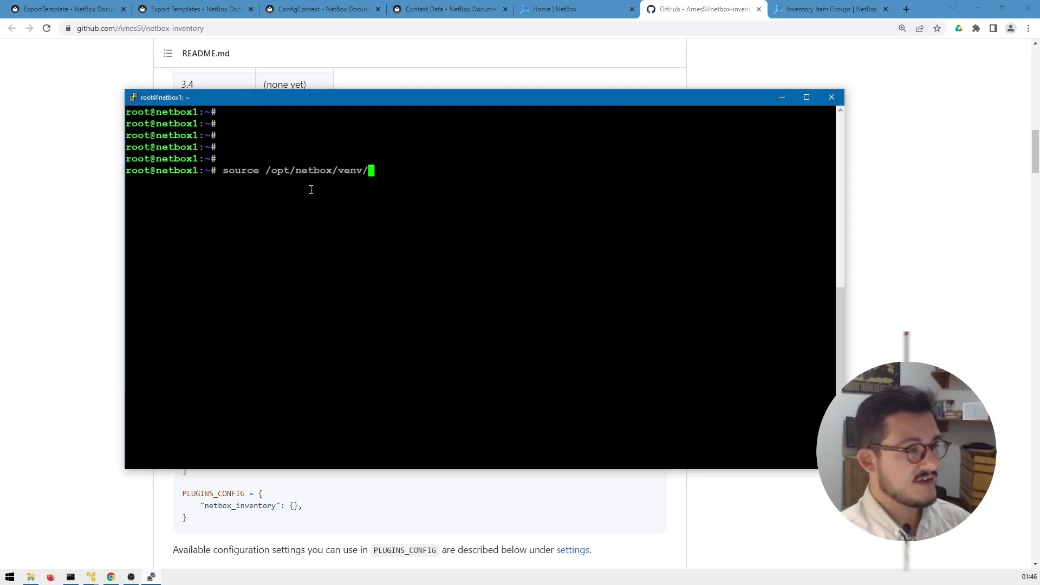
pyautogui.write('bin/activate')
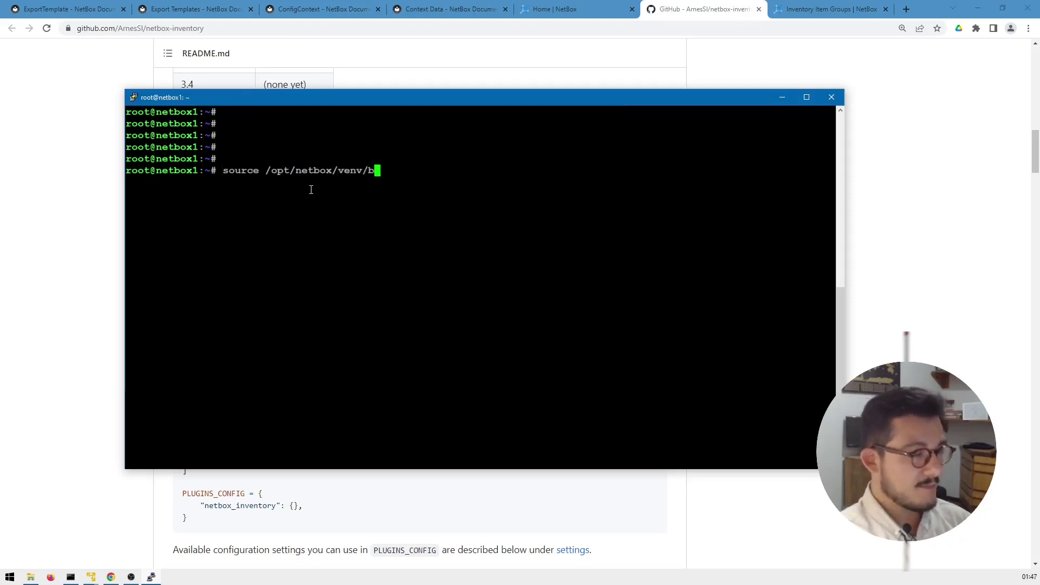
pyautogui.press('Return')
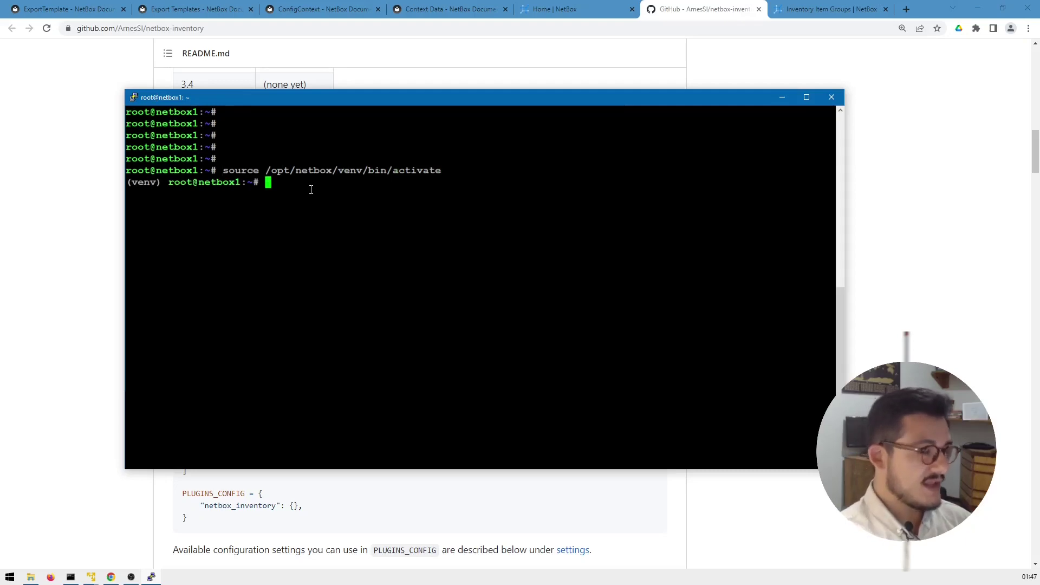
# - Install the plugin in the virtual environment by running the copied command pip install netbox-inventory, without its leading space
pyautogui.rightClick(311, 190)
pyautogui.press('Left')
pyautogui.press('Left')
pyautogui.press('Left')
pyautogui.press('Left')
pyautogui.press('Left')
pyautogui.press('Left')
pyautogui.press('Left')
pyautogui.press('Left')
pyautogui.press('Left')
pyautogui.press('Left')
pyautogui.press('Left')
pyautogui.press('Left')
pyautogui.press('Left')
pyautogui.press('Left')
pyautogui.press('Left')
pyautogui.press('Left')
pyautogui.press('Left')
pyautogui.press('Left')
pyautogui.press('Left')
pyautogui.press('Left')
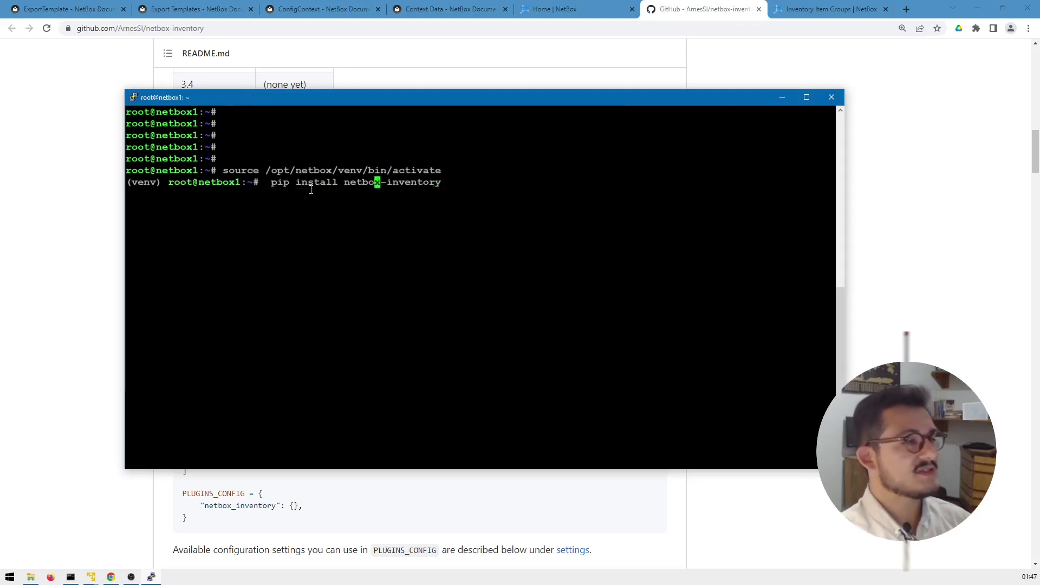
pyautogui.press('Left')
pyautogui.press('Left')
pyautogui.press('BackSpace')
pyautogui.press('Return')
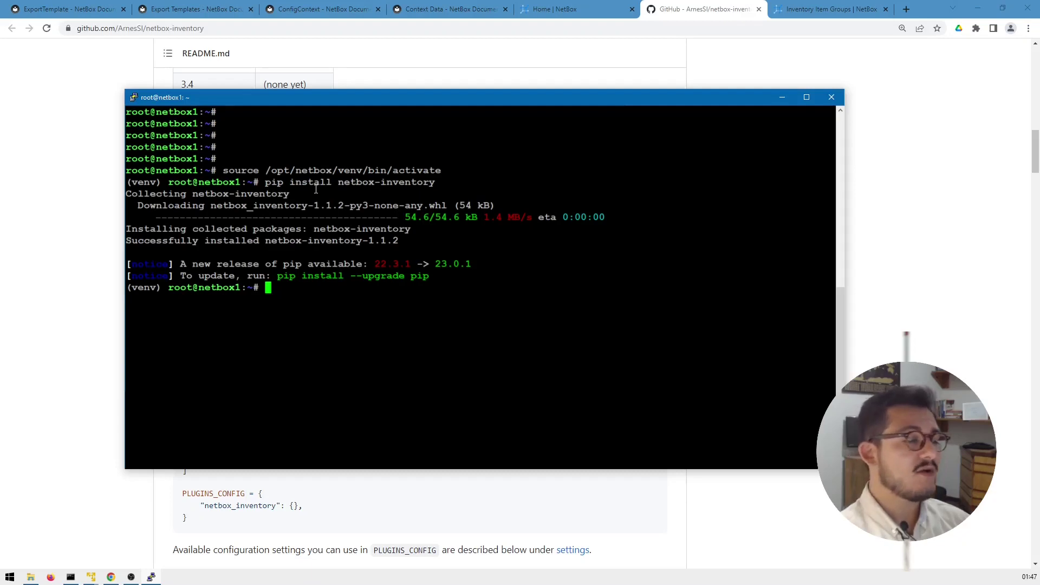
# - Append netbox-inventory to the local requirements by running echo netbox-inventory >> /opt/netbox/local_requirements.txt
pyautogui.press('Up')
pyautogui.press('Left')
pyautogui.press('Left')
pyautogui.press('Left')
pyautogui.press('Left')
pyautogui.press('Left')
pyautogui.press('Left')
pyautogui.press('Left')
pyautogui.press('Left')
pyautogui.press('Left')
pyautogui.press('Left')
pyautogui.press('Left')
pyautogui.press('Left')
pyautogui.press('Left')
pyautogui.press('Left')
pyautogui.press('Left')
pyautogui.press('Left')
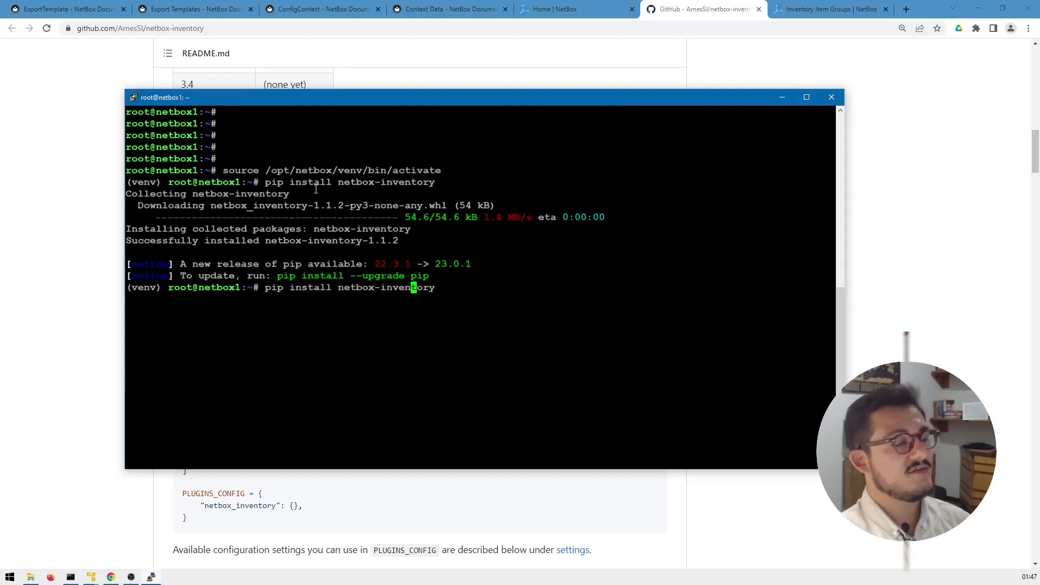
pyautogui.press('BackSpace')
pyautogui.press('BackSpace')
pyautogui.press('BackSpace')
pyautogui.press('BackSpace')
pyautogui.press('BackSpace')
pyautogui.press('BackSpace')
pyautogui.press('BackSpace')
pyautogui.press('BackSpace')
pyautogui.press('BackSpace')
pyautogui.press('BackSpace')
pyautogui.press('BackSpace')
pyautogui.press('BackSpace')
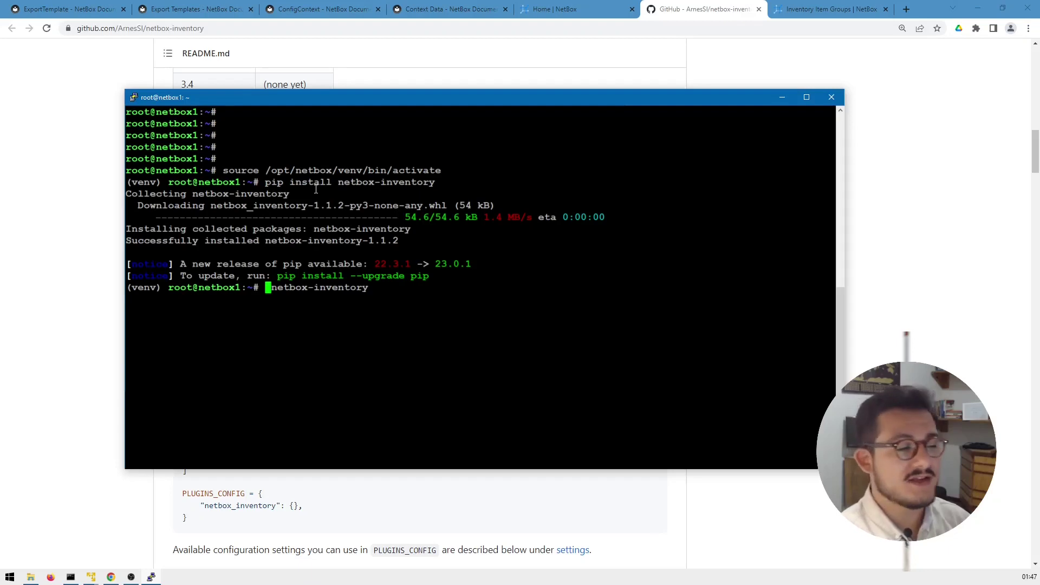
pyautogui.write('echo')
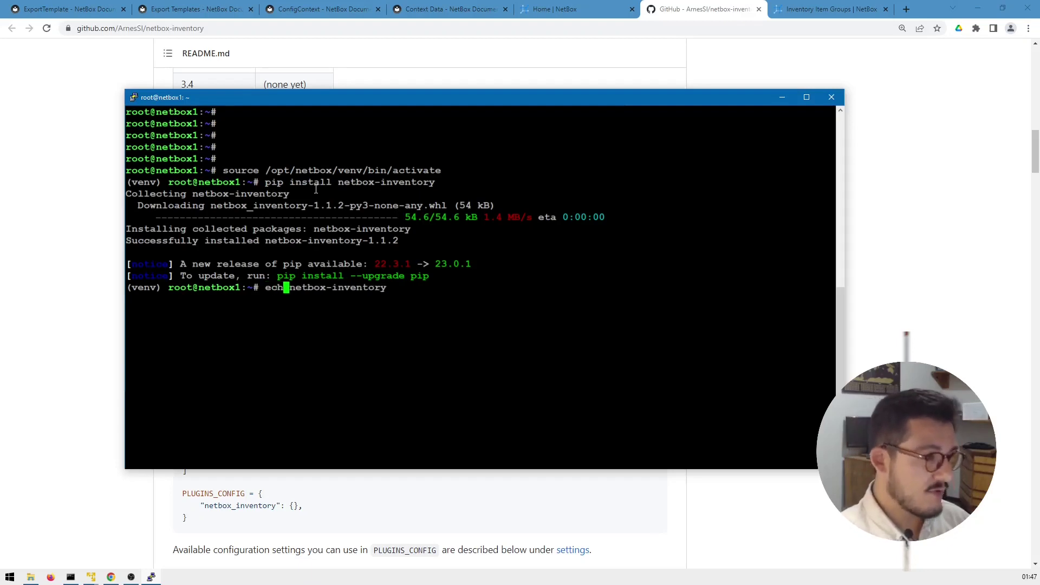
pyautogui.press('Right')
pyautogui.press('Right')
pyautogui.press('Right')
pyautogui.press('Right')
pyautogui.press('Right')
pyautogui.press('Right')
pyautogui.press('Right')
pyautogui.press('Right')
pyautogui.press('Right')
pyautogui.press('Right')
pyautogui.press('Right')
pyautogui.press('Right')
pyautogui.press('Right')
pyautogui.press('Right')
pyautogui.press('Right')
pyautogui.press('Right')
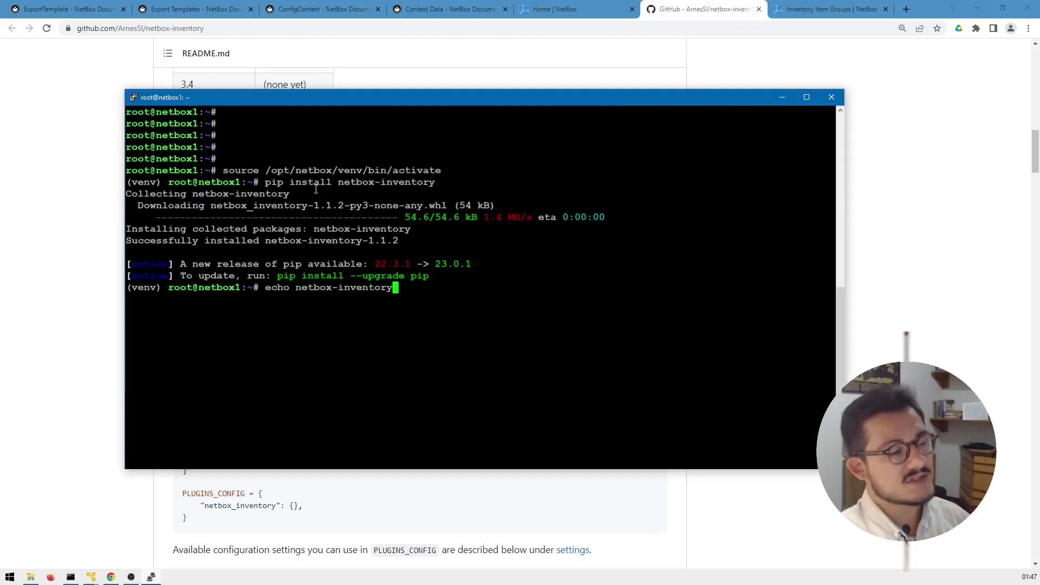
pyautogui.write('>> ')
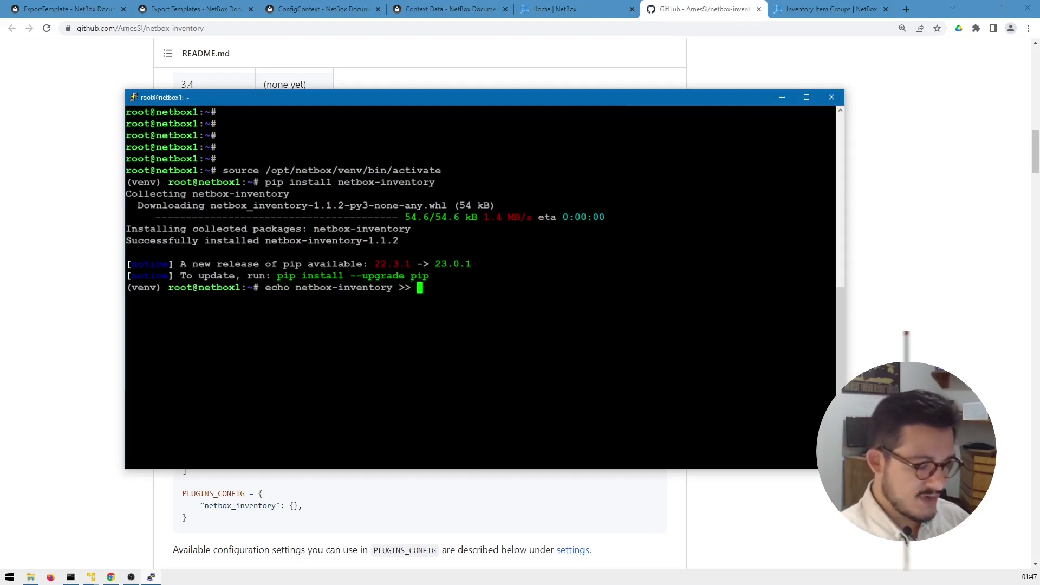
pyautogui.write('/opt/netboxe')
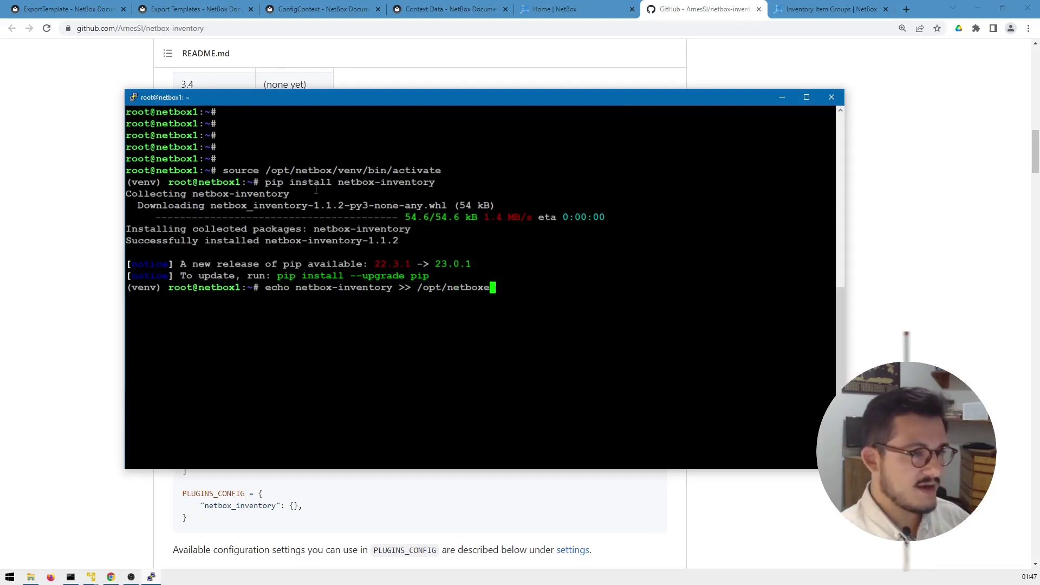
pyautogui.press('BackSpace')
pyautogui.write('/local_')
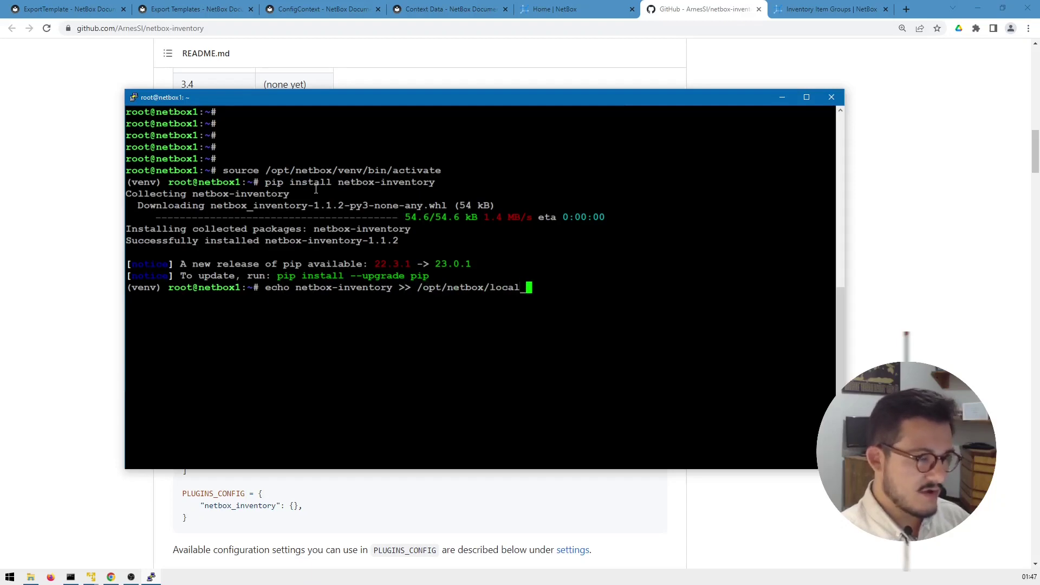
pyautogui.press('Tab')
pyautogui.press('Return')
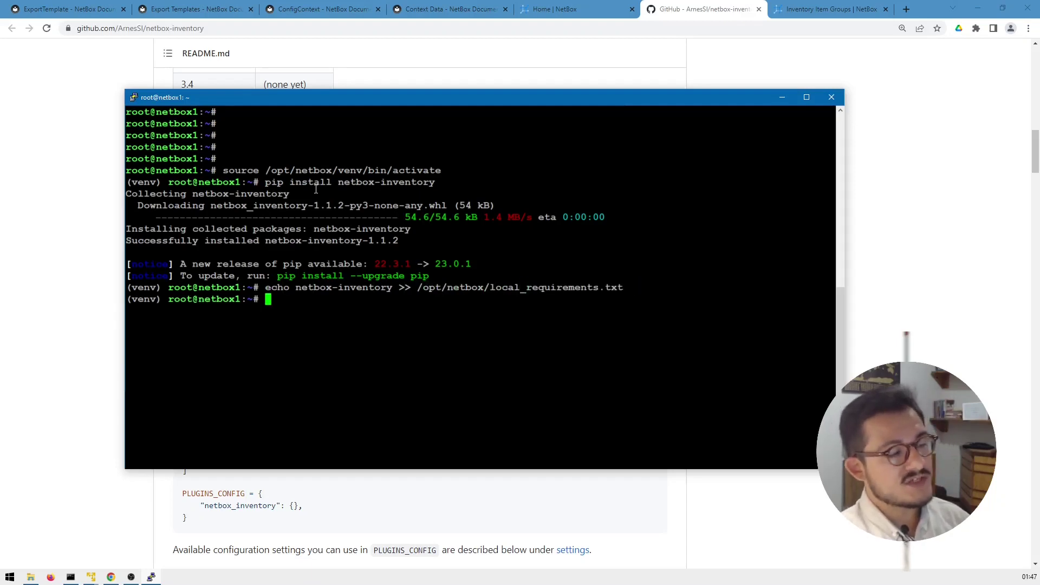
# - Open /opt/netbox/netbox/netbox/configuration.py in the nano editor
pyautogui.write('nano ')
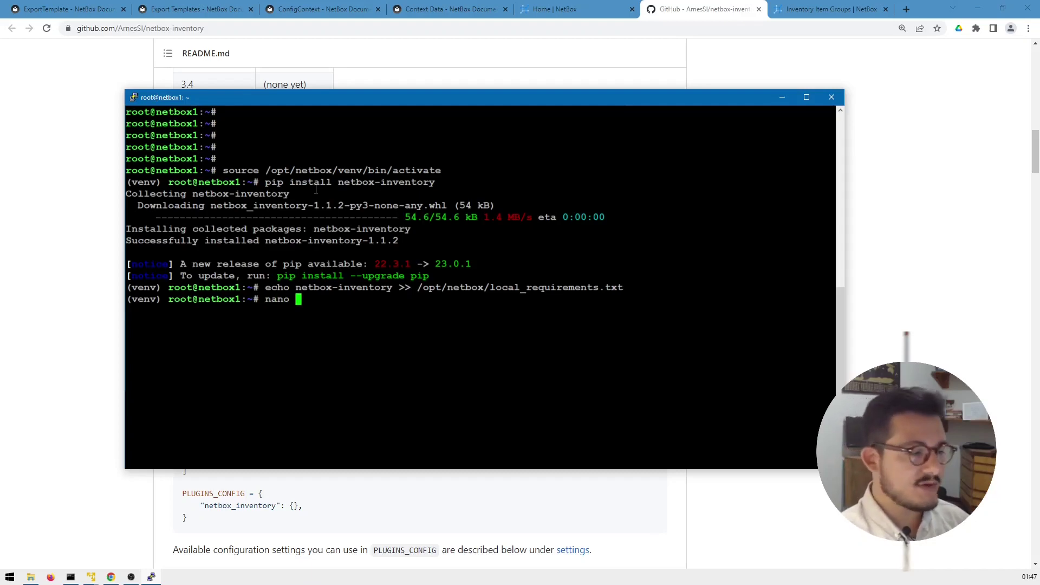
pyautogui.write('/opt/netbox')
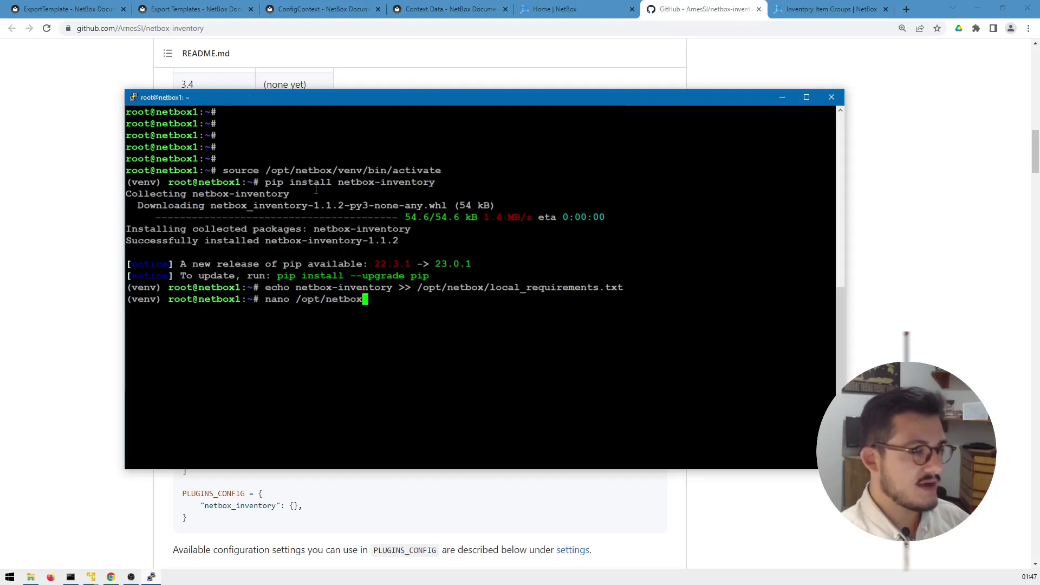
pyautogui.write('/n')
pyautogui.press('Tab')
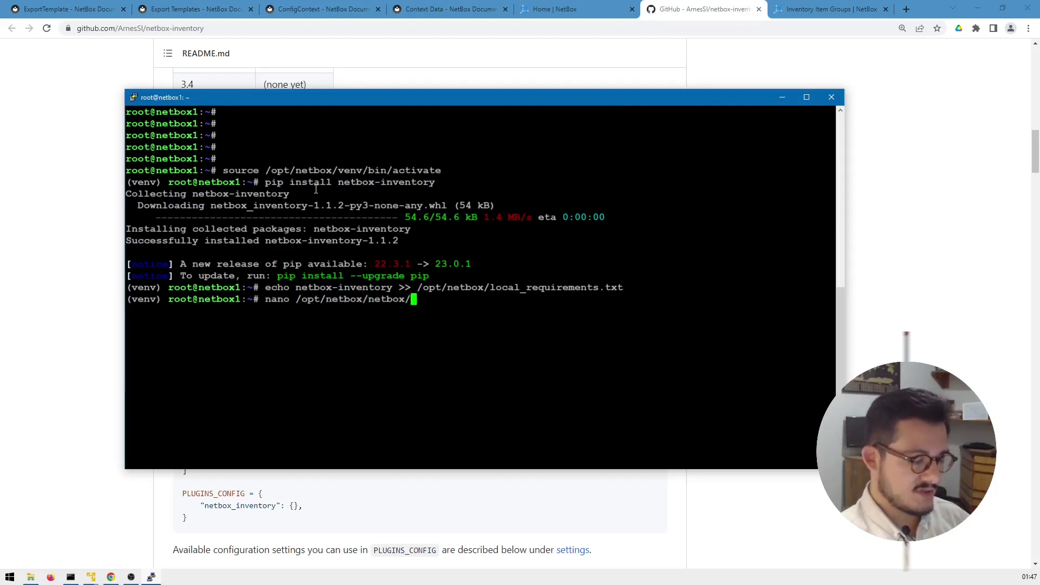
pyautogui.write('n')
pyautogui.press('Tab')
pyautogui.write('config')
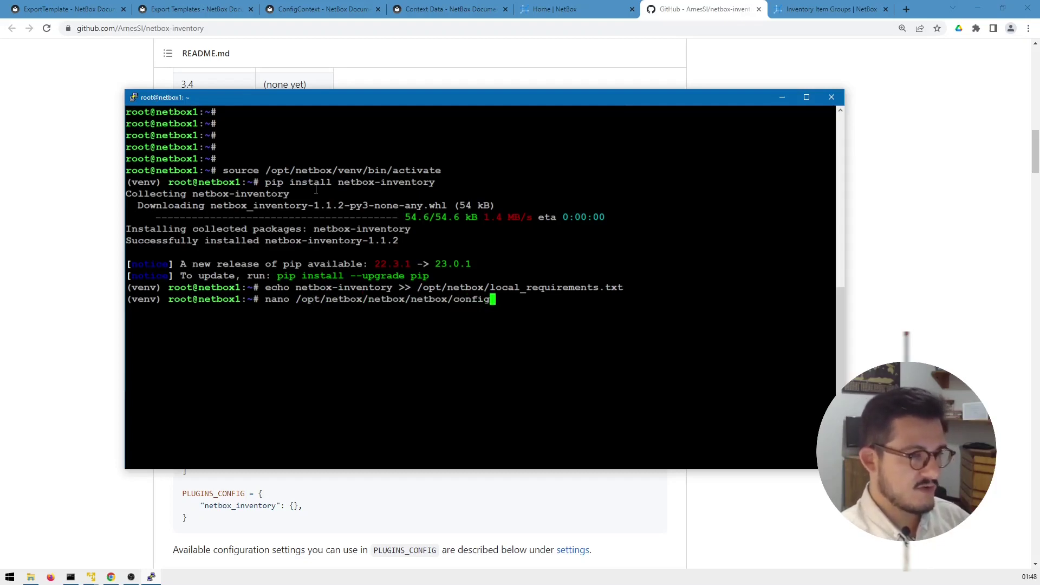
pyautogui.press('Tab')
pyautogui.write('.py')
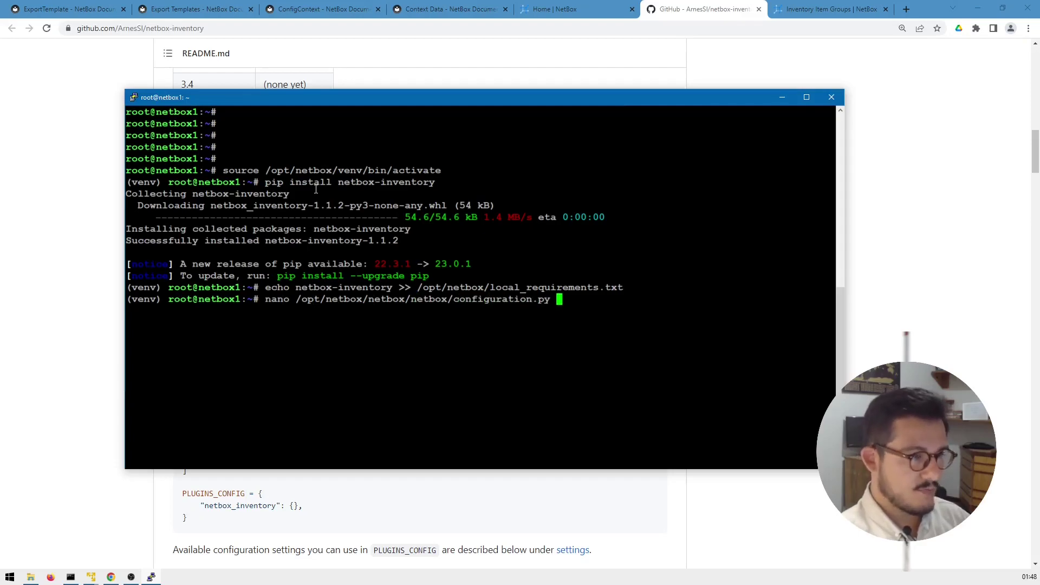
pyautogui.press('Return')
# - Start a new quoted entry on its own line between 'netbox_bgp' and 'netbox_acls' in the PLUGINS list
pyautogui.press('pagedown')
pyautogui.press('pagedown')
pyautogui.press('pagedown')
pyautogui.press('pagedown')
pyautogui.press('pagedown')
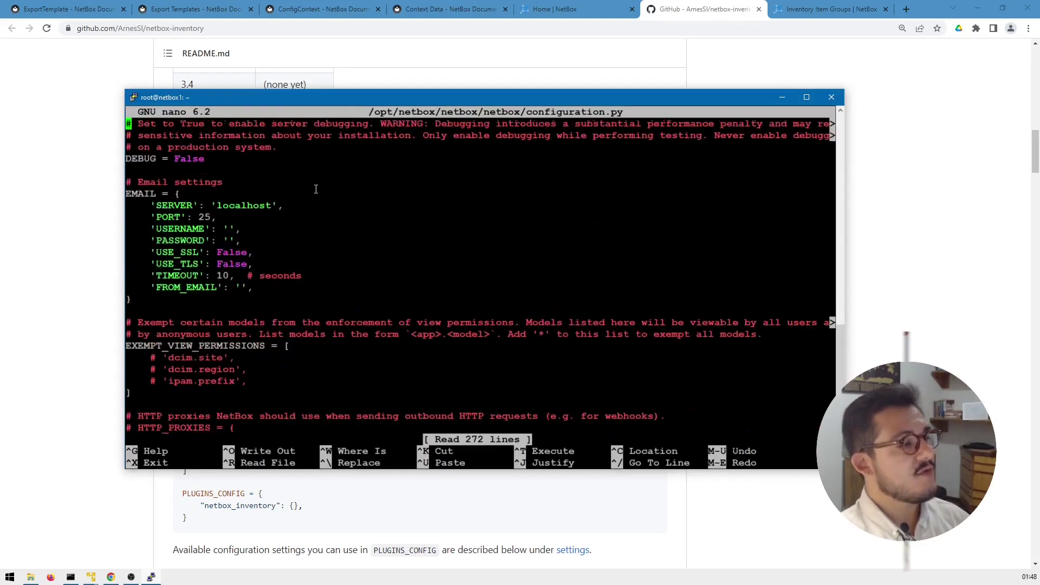
pyautogui.press('Down')
pyautogui.press('Down')
pyautogui.press('Down')
pyautogui.press('Down')
pyautogui.press('Down')
pyautogui.press('Down')
pyautogui.press('Down')
pyautogui.press('Down')
pyautogui.press('Down')
pyautogui.press('Down')
pyautogui.press('Down')
pyautogui.press('Down')
pyautogui.press('Down')
pyautogui.press('Down')
pyautogui.press('Down')
pyautogui.press('Down')
pyautogui.press('Down')
pyautogui.press('Down')
pyautogui.press('Down')
pyautogui.press('Down')
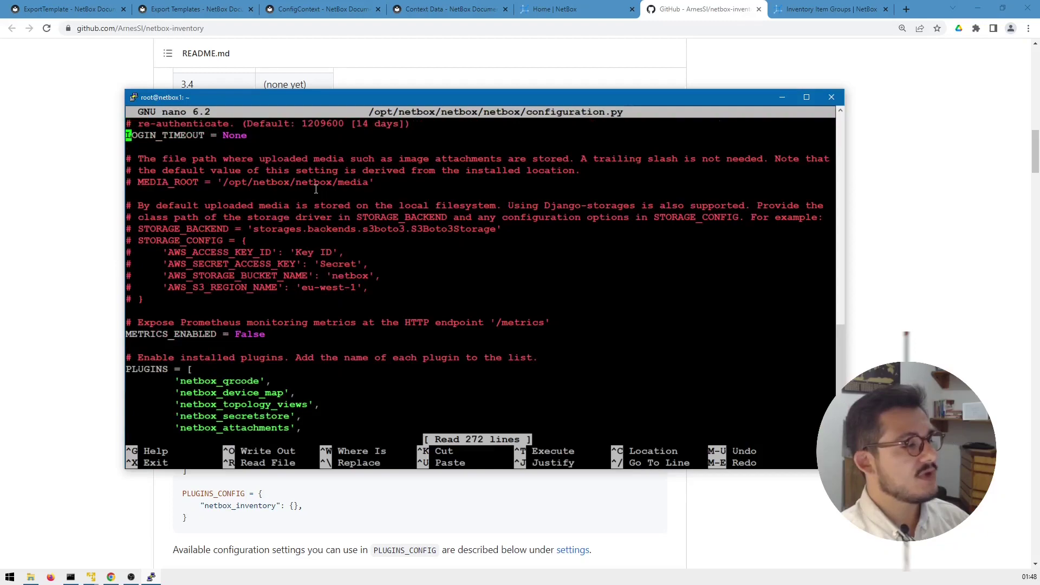
pyautogui.press('Up')
pyautogui.press('Up')
pyautogui.press('Up')
pyautogui.press('Up')
pyautogui.press('Up')
pyautogui.press('Up')
pyautogui.press('Up')
pyautogui.press('Up')
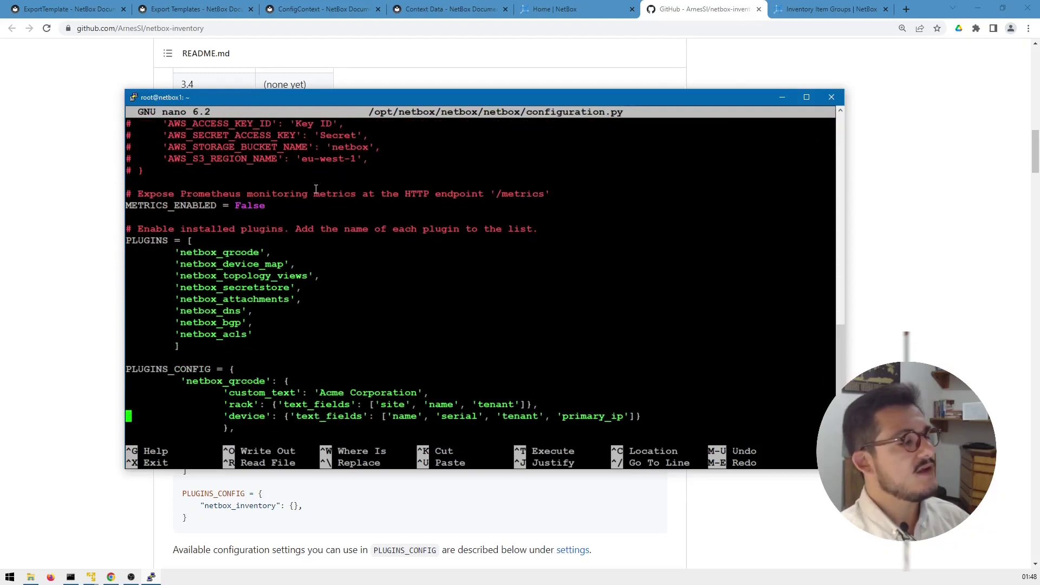
pyautogui.press('End')
pyautogui.press('Up')
pyautogui.press('Return')
pyautogui.press('Tab')
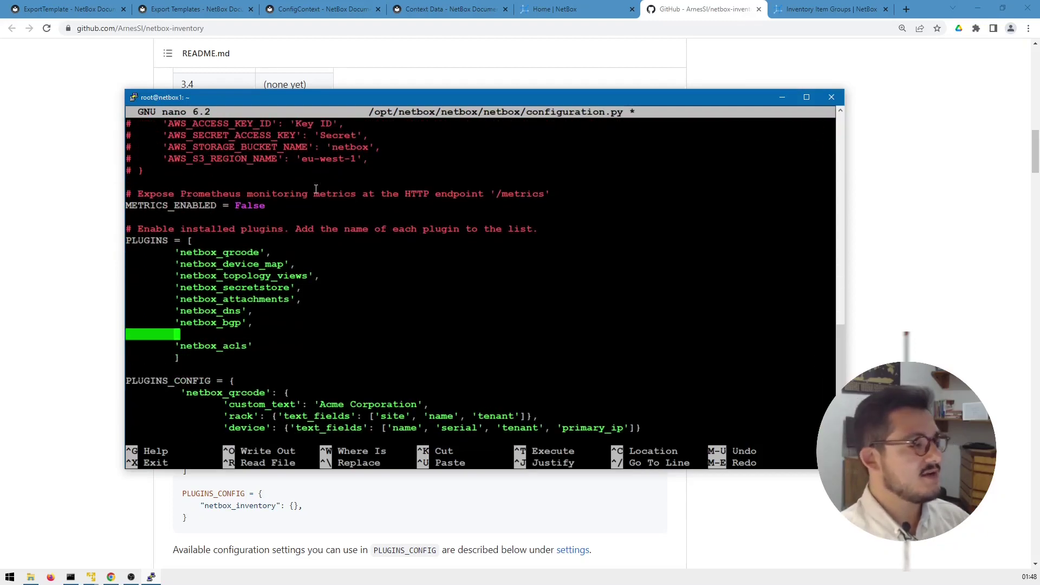
pyautogui.write("'")
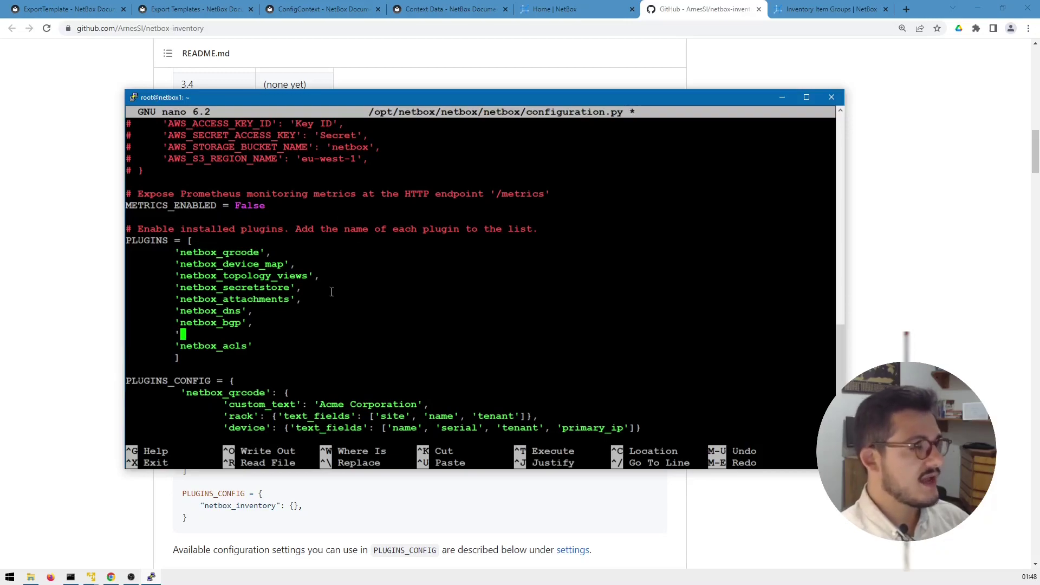
# - Paste the copied command into the new PLUGINS entry and strip its pip install prefix, leaving only netbox-inventory after the quote
pyautogui.rightClick(327, 327)
pyautogui.press('Left')
pyautogui.press('Left')
pyautogui.press('Left')
pyautogui.press('Left')
pyautogui.press('Left')
pyautogui.press('Left')
pyautogui.press('Left')
pyautogui.press('Left')
pyautogui.press('Left')
pyautogui.press('Left')
pyautogui.press('Left')
pyautogui.press('Left')
pyautogui.press('Left')
pyautogui.press('Left')
pyautogui.press('Left')
pyautogui.press('Left')
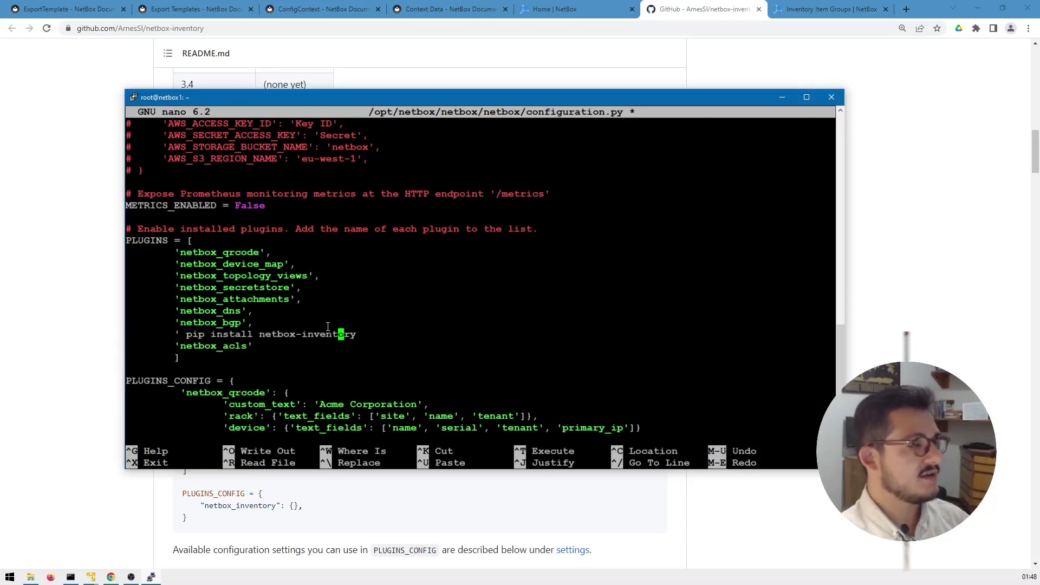
pyautogui.press('BackSpace')
pyautogui.press('BackSpace')
pyautogui.press('BackSpace')
pyautogui.press('BackSpace')
pyautogui.press('BackSpace')
pyautogui.press('BackSpace')
pyautogui.press('BackSpace')
pyautogui.press('BackSpace')
pyautogui.press('BackSpace')
pyautogui.press('BackSpace')
pyautogui.press('BackSpace')
pyautogui.press('BackSpace')
pyautogui.press('BackSpace')
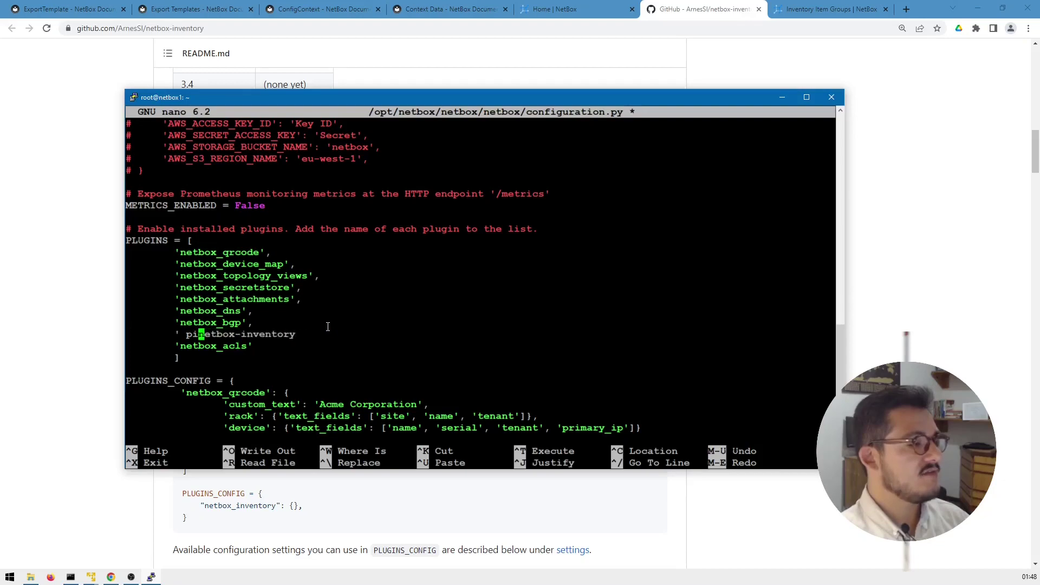
# - Replace the hyphen in the new plugin entry with an underscore and finish the line as 'netbox_inventory', including the trailing comma
pyautogui.press('Right')
pyautogui.press('Right')
pyautogui.press('Right')
pyautogui.press('Right')
pyautogui.press('Right')
pyautogui.press('Right')
pyautogui.press('Right')
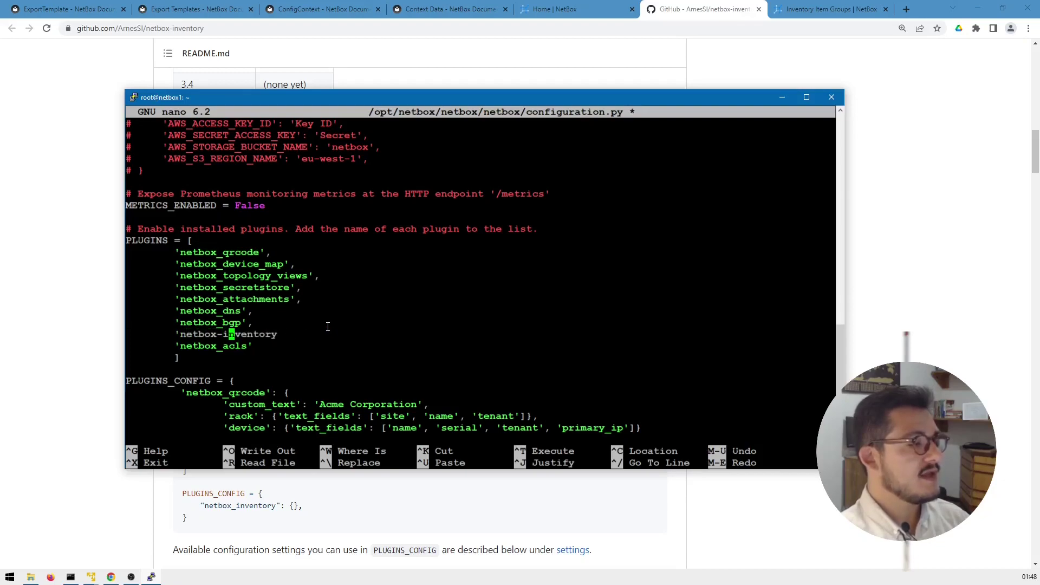
pyautogui.press('BackSpace')
pyautogui.write('_')
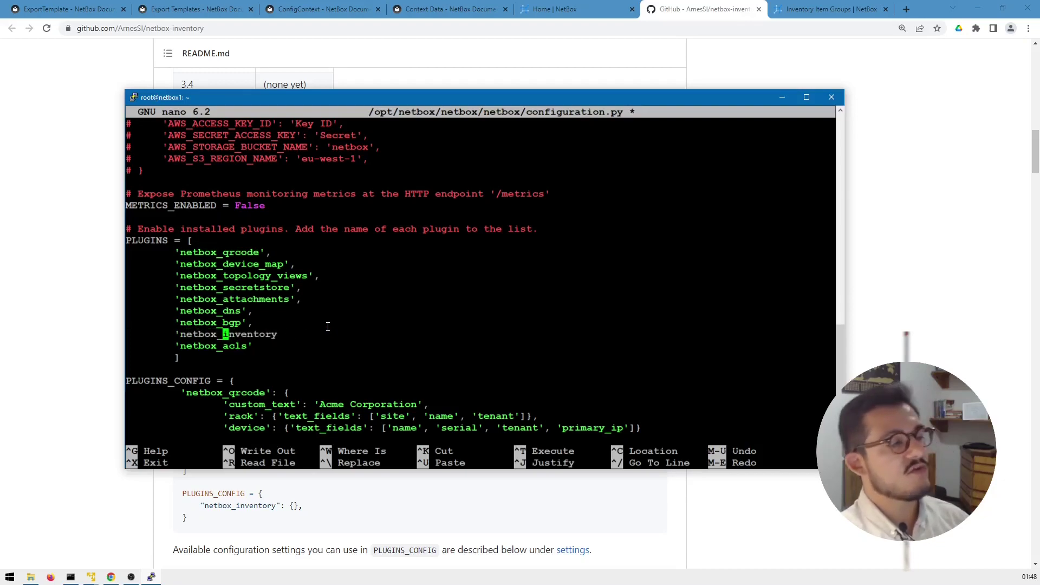
pyautogui.press('Right')
pyautogui.press('Right')
pyautogui.press('Right')
pyautogui.press('Right')
pyautogui.press('Right')
pyautogui.press('Right')
pyautogui.press('Right')
pyautogui.press('Right')
pyautogui.press('Right')
pyautogui.press('Right')
pyautogui.press('Left')
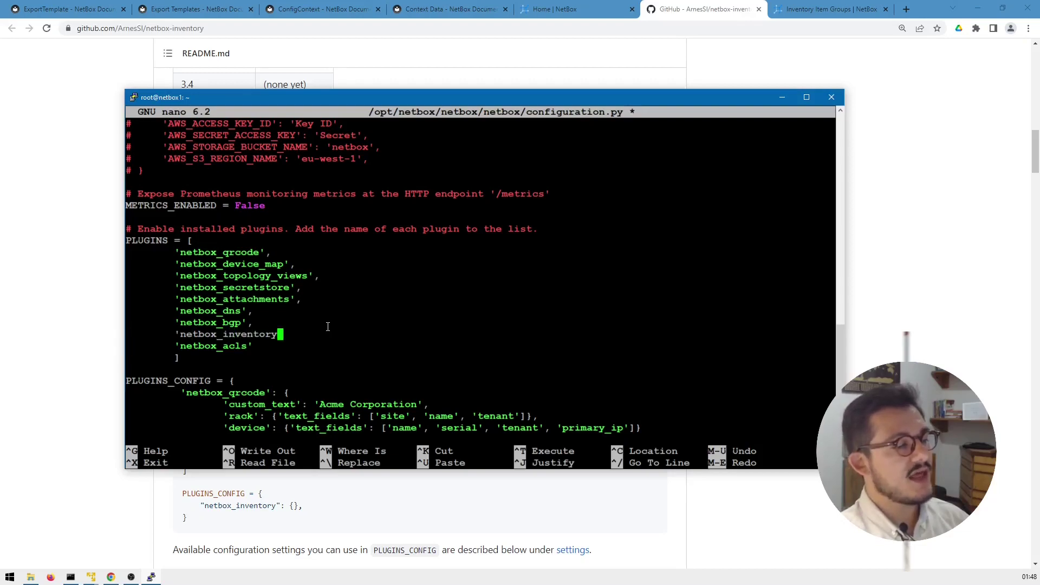
pyautogui.write("'")
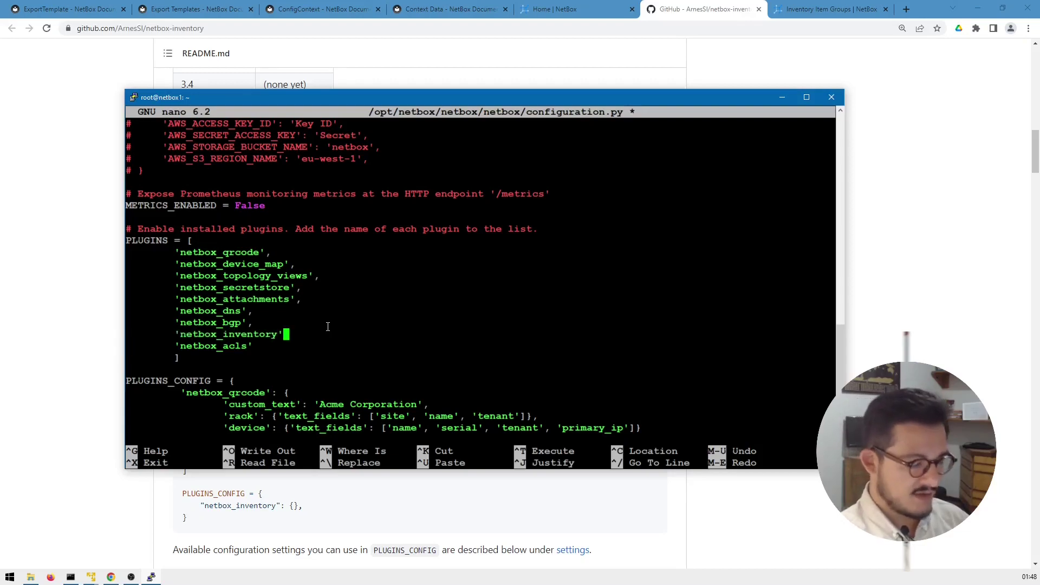
pyautogui.write(',')
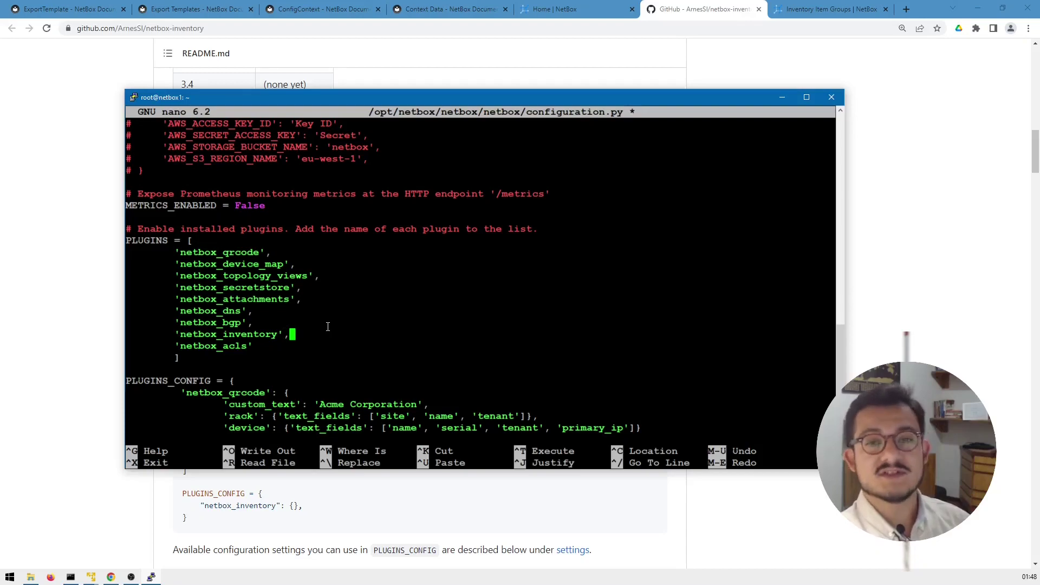
# - Save configuration.py under its existing name and exit nano
pyautogui.press('Left')
pyautogui.press('Left')
pyautogui.press('Left')
pyautogui.press('Left')
pyautogui.press('Left')
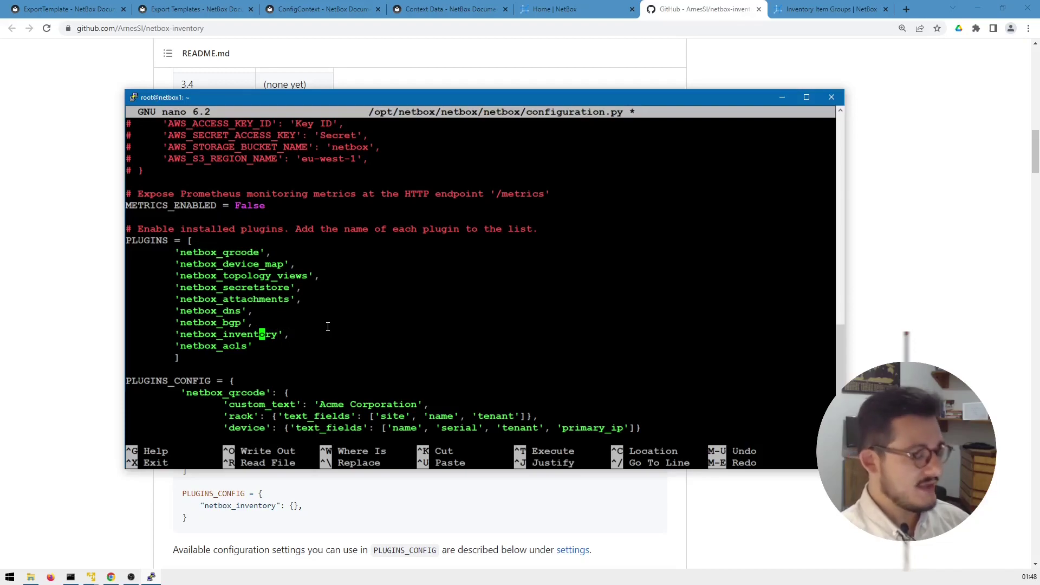
pyautogui.hotkey('ctrl', 'x')
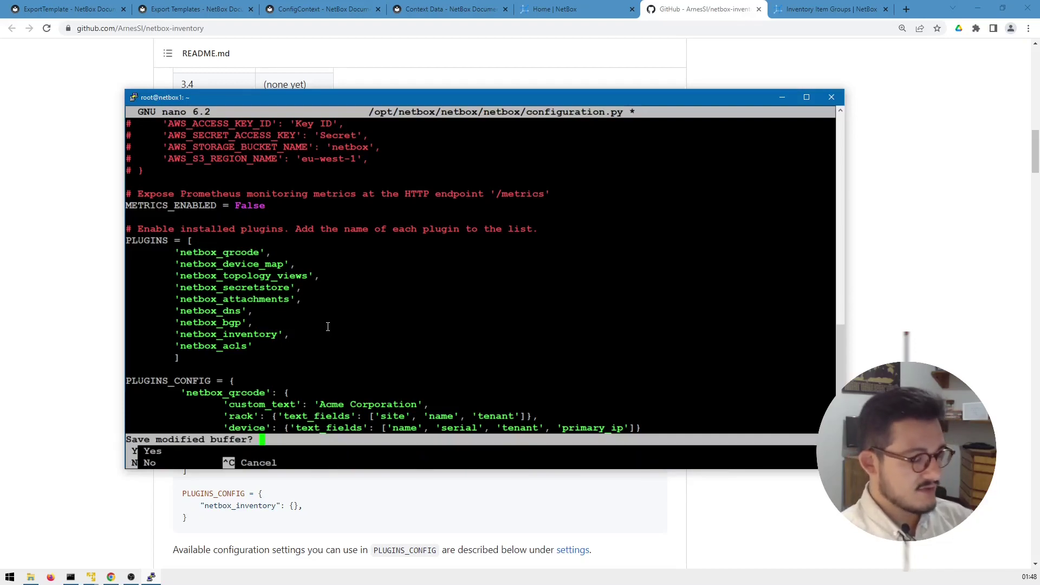
pyautogui.press('y')
pyautogui.press('Return')
# - Switch to the browser and review the netbox-inventory README's plugin configuration, available settings and database migration instructions
pyautogui.hotkey('alt', 'Tab')
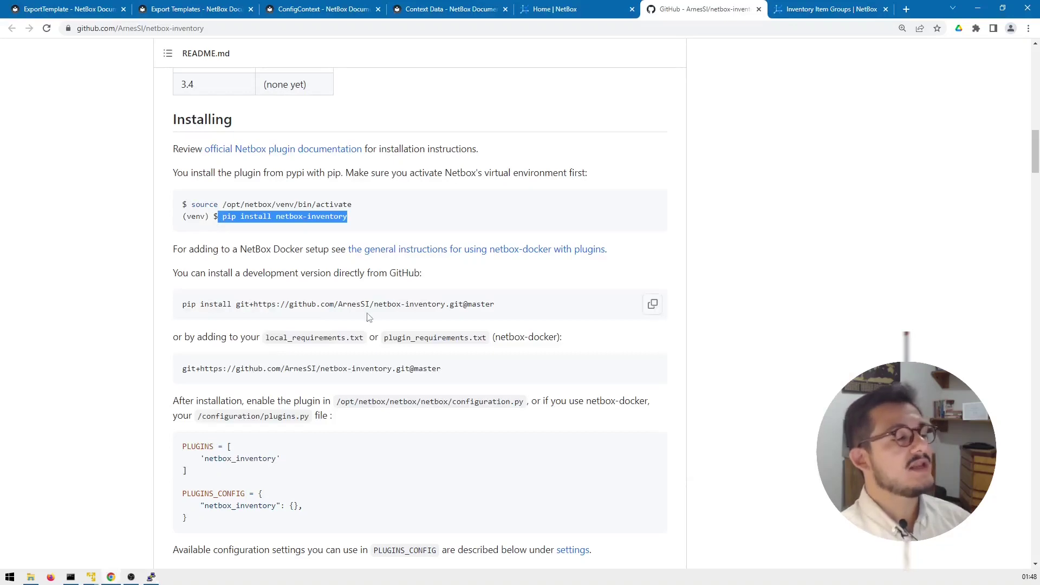
pyautogui.scroll(-5, 369, 317)
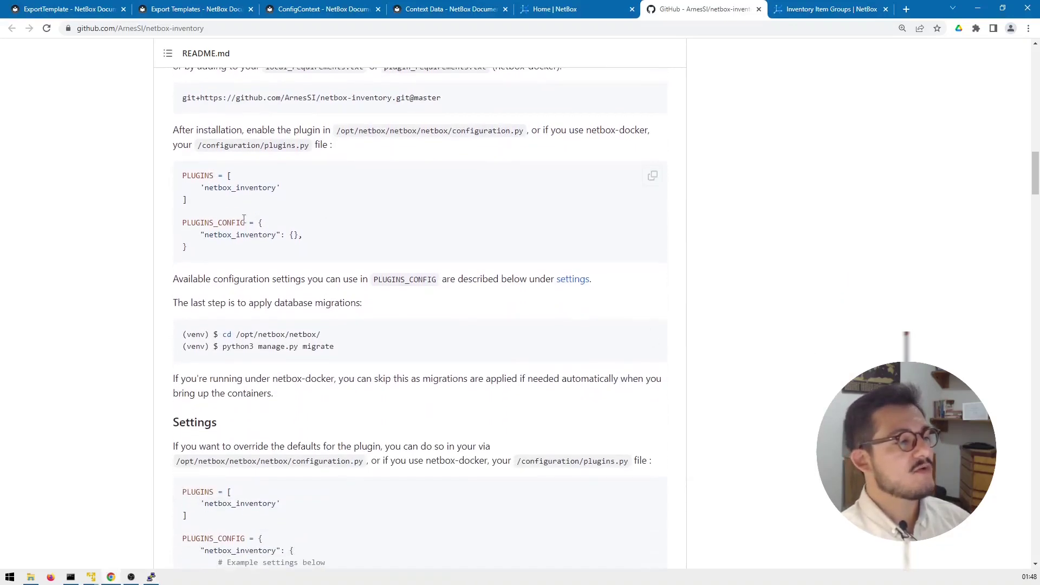
pyautogui.scroll(-9, 306, 271)
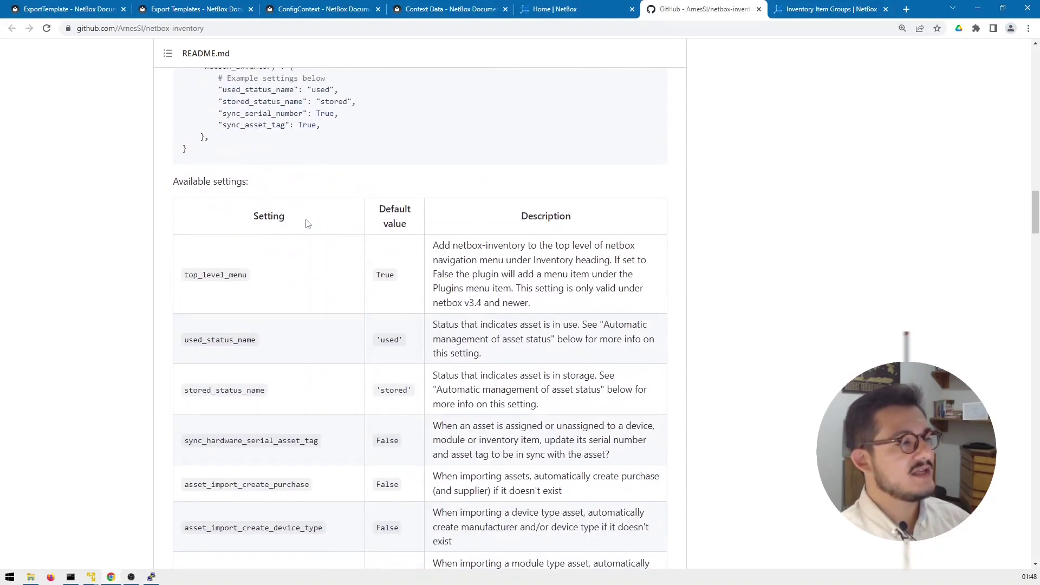
pyautogui.scroll(3, 306, 224)
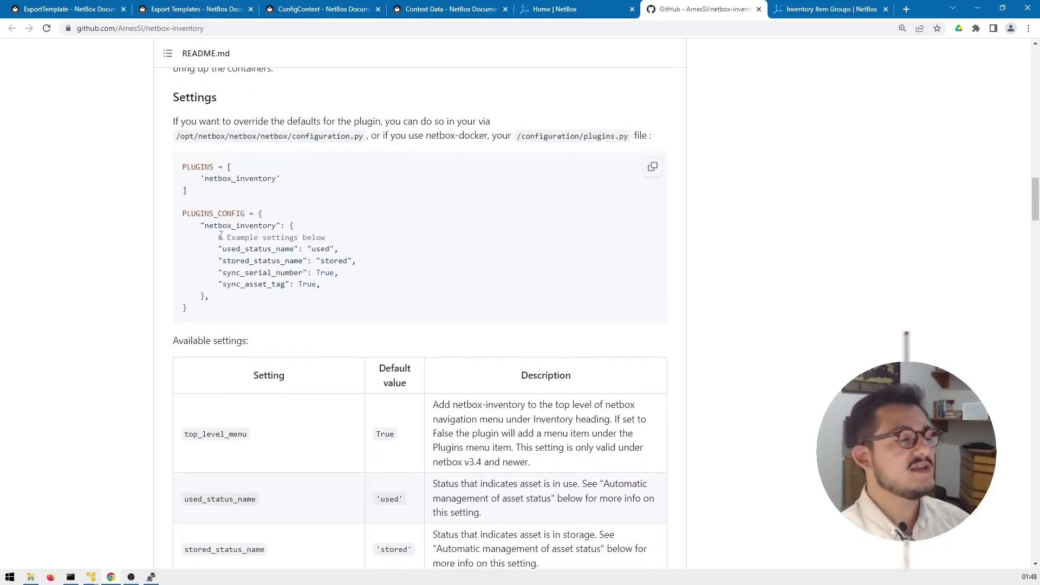
pyautogui.scroll(-5, 265, 332)
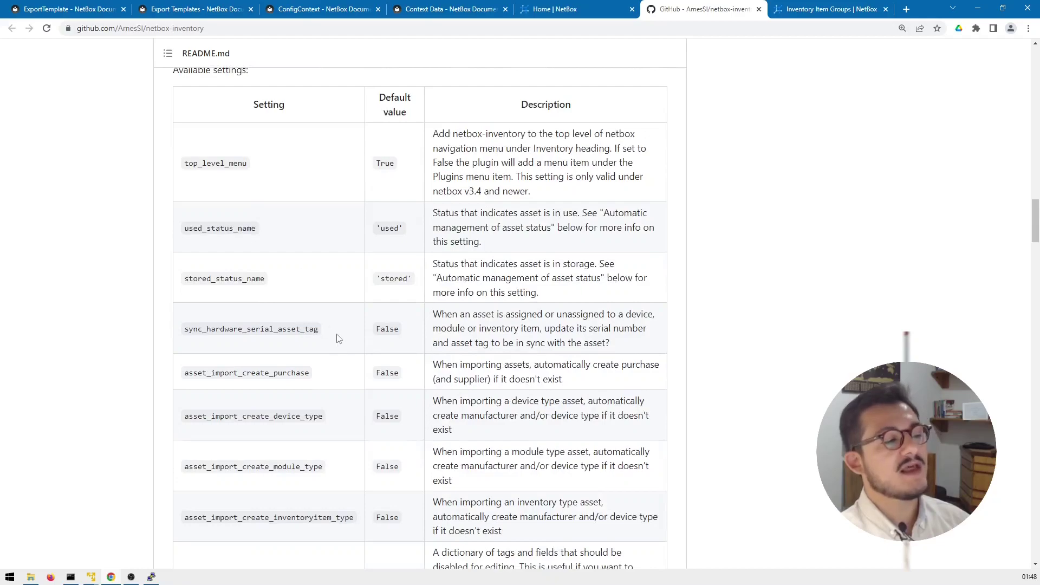
pyautogui.scroll(6, 276, 278)
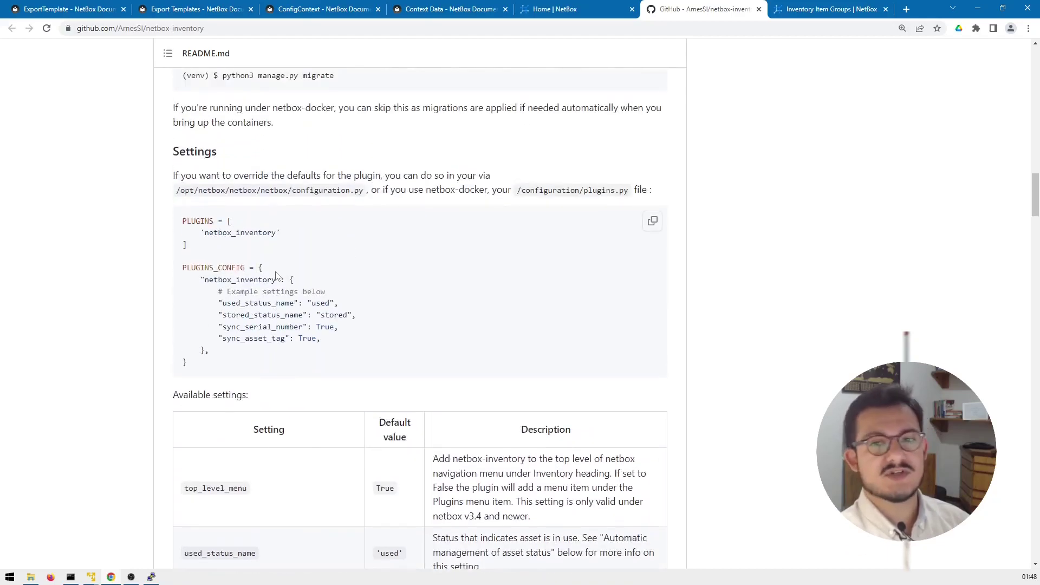
pyautogui.scroll(5, 284, 293)
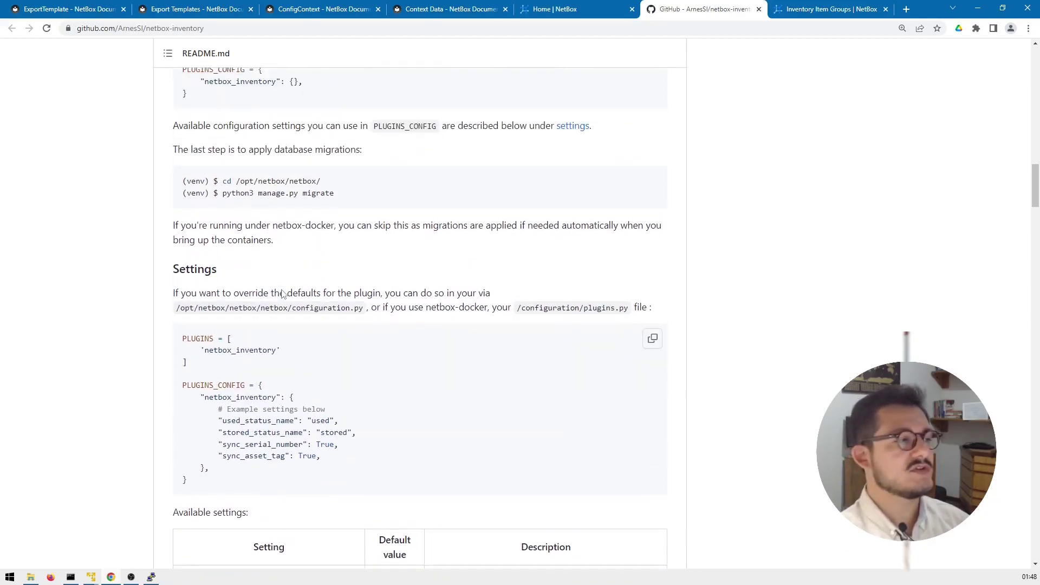
pyautogui.scroll(-3, 284, 293)
pyautogui.scroll(1, 283, 251)
pyautogui.scroll(1, 284, 251)
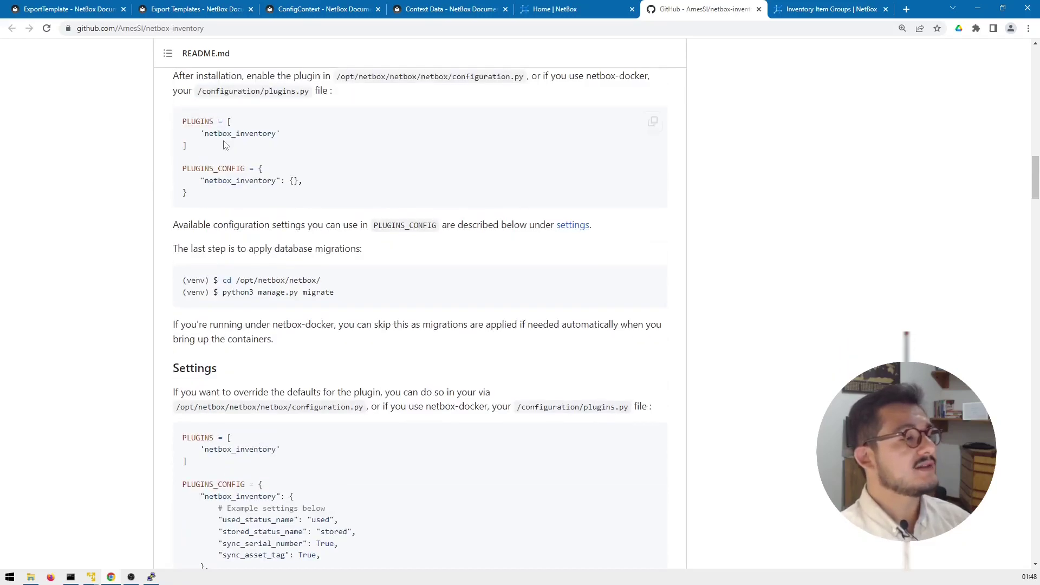
pyautogui.scroll(-1, 239, 243)
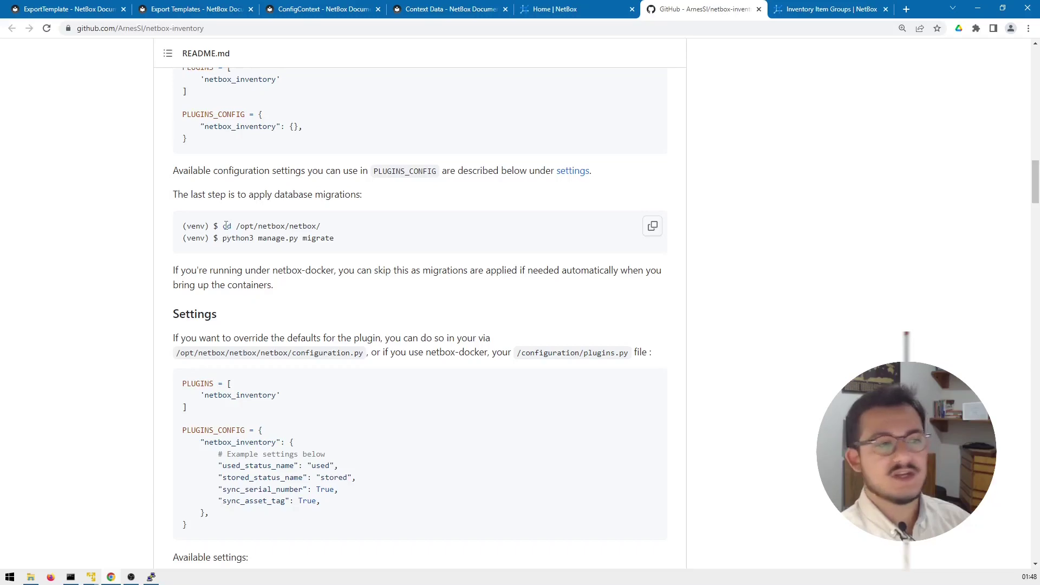
# - Switch back to the netbox1 terminal and change to the NetBox application directory with cd /opt/netbox/netbox/
pyautogui.hotkey('alt', 'Tab')
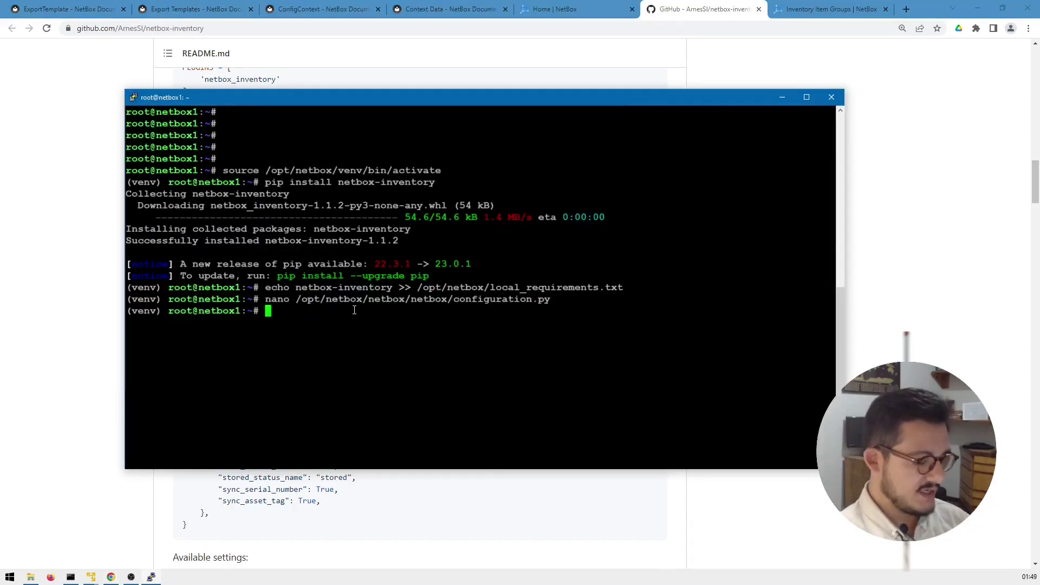
pyautogui.write('cd /opt/')
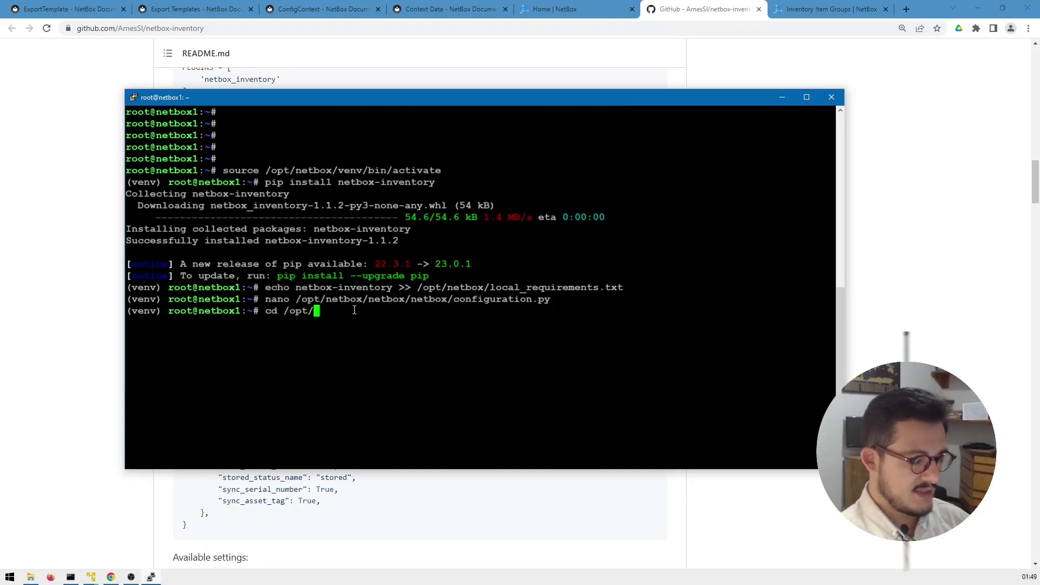
pyautogui.write('ne')
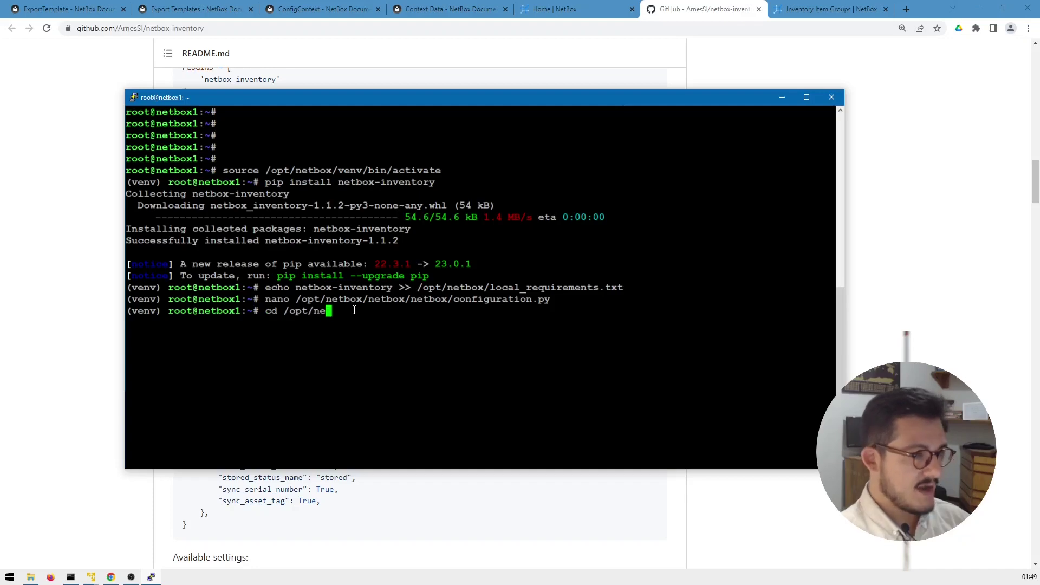
pyautogui.write('tbox/netbox/')
pyautogui.press('Return')
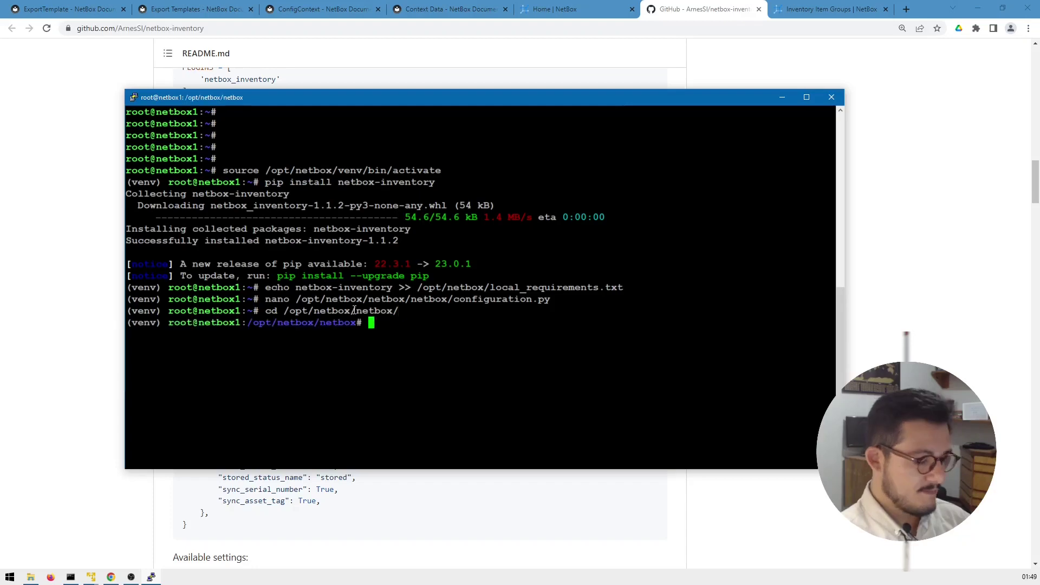
# - Apply the plugin's database migrations by running python3 manage.py migrate
pyautogui.write('python3 manage.py n')
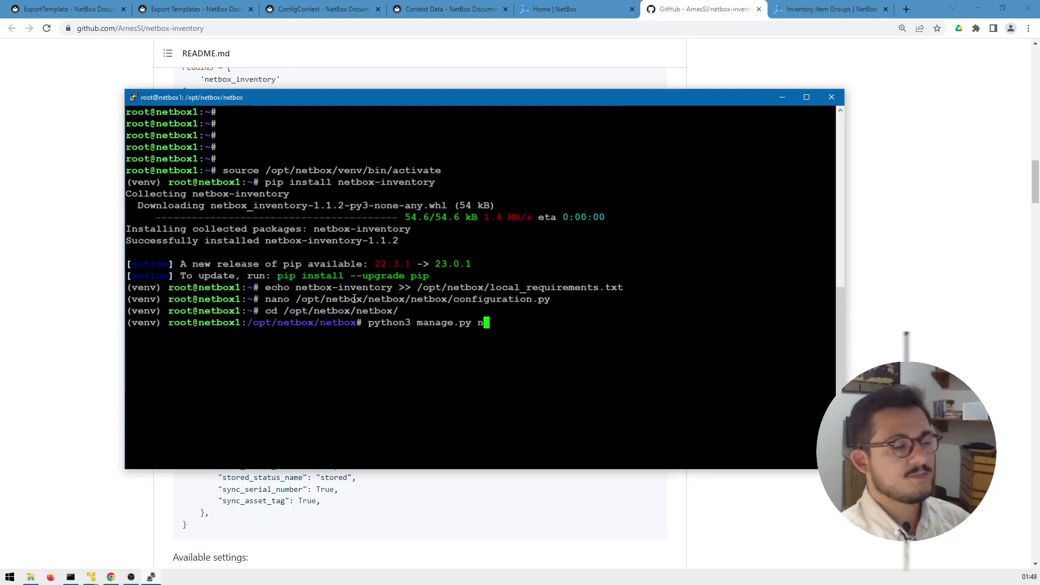
pyautogui.press('BackSpace')
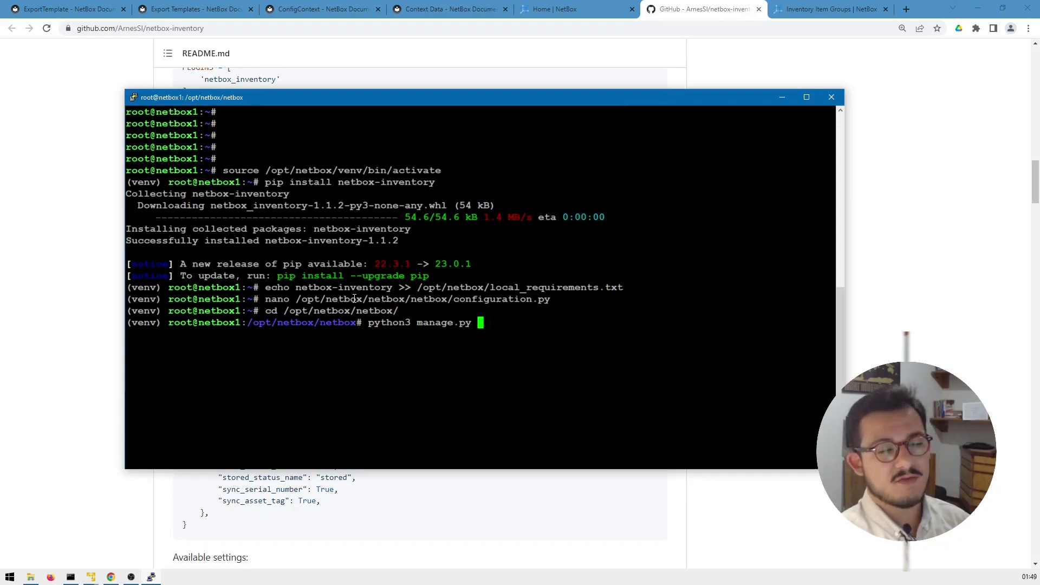
pyautogui.write('mi')
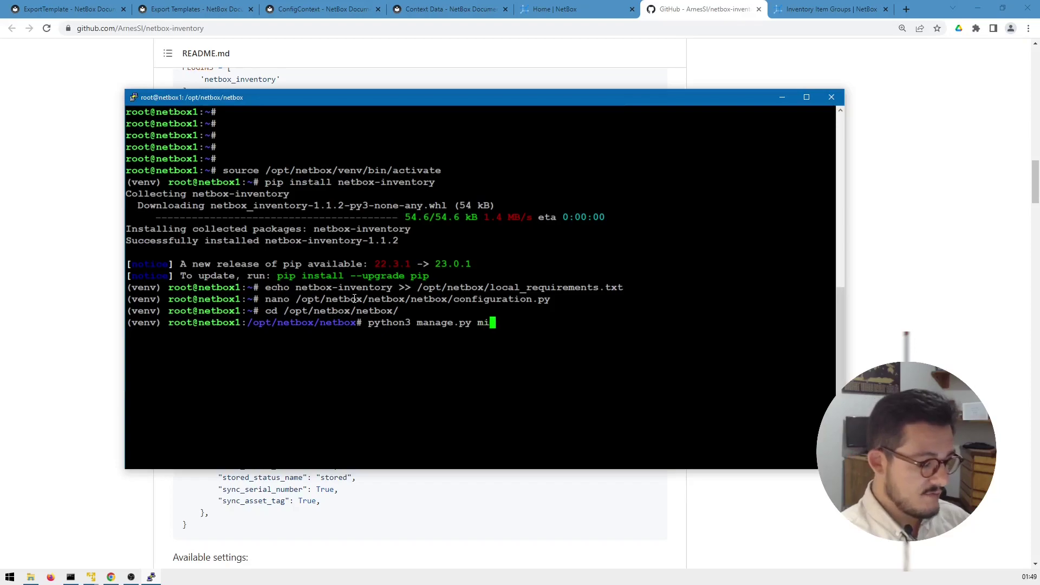
pyautogui.write('grate')
pyautogui.press('Return')
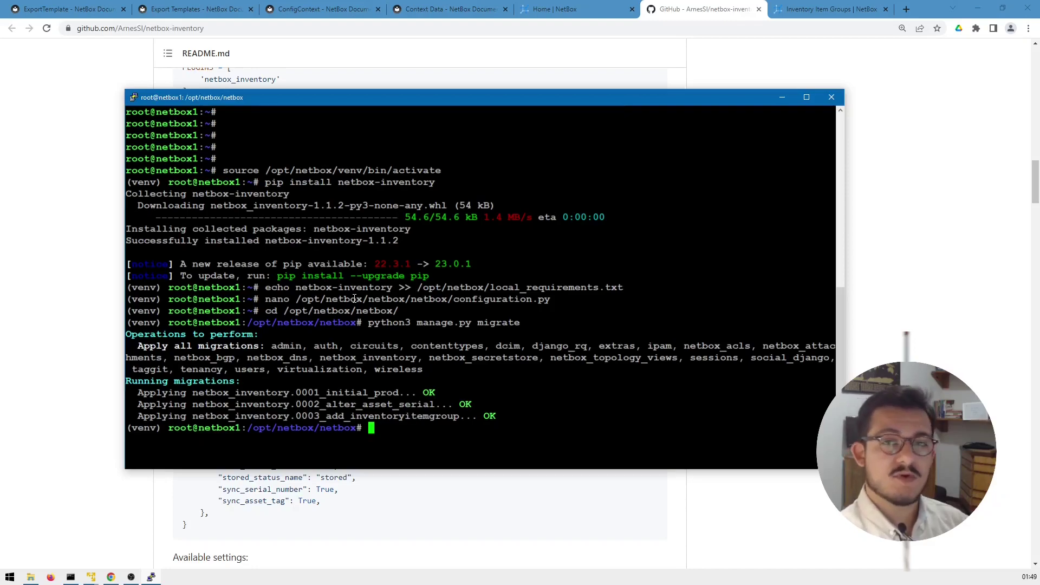
# - Restart the NetBox services by running systemctl restart netbox netbox-rq
pyautogui.write('syst')
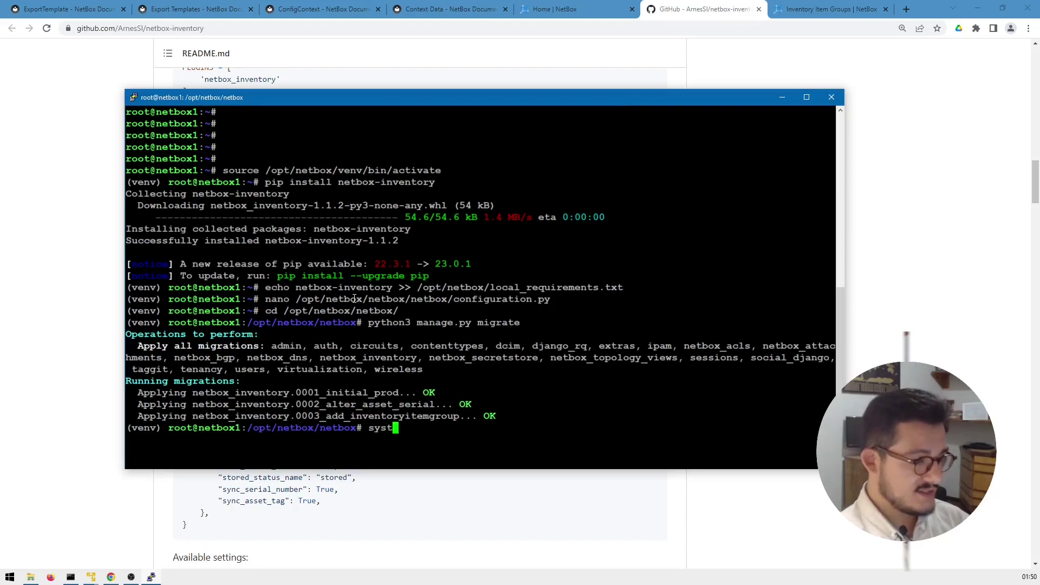
pyautogui.write('emctl r')
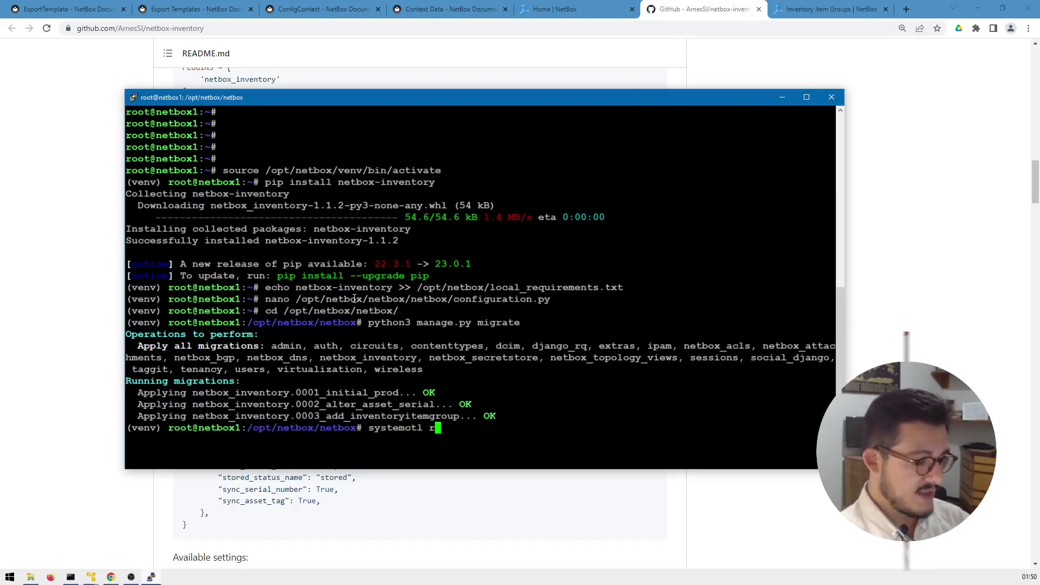
pyautogui.write('estart net')
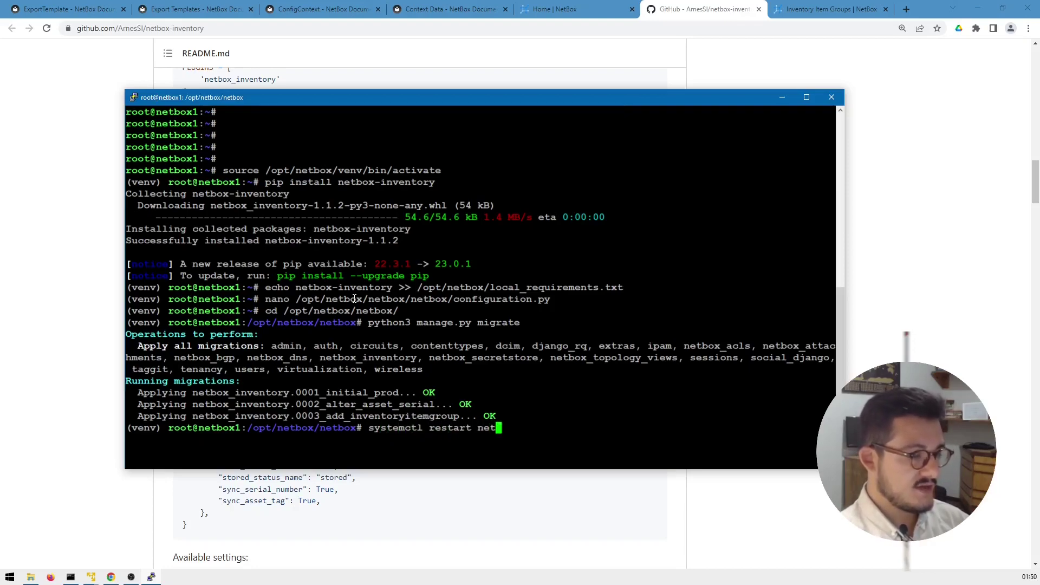
pyautogui.write('box netbox')
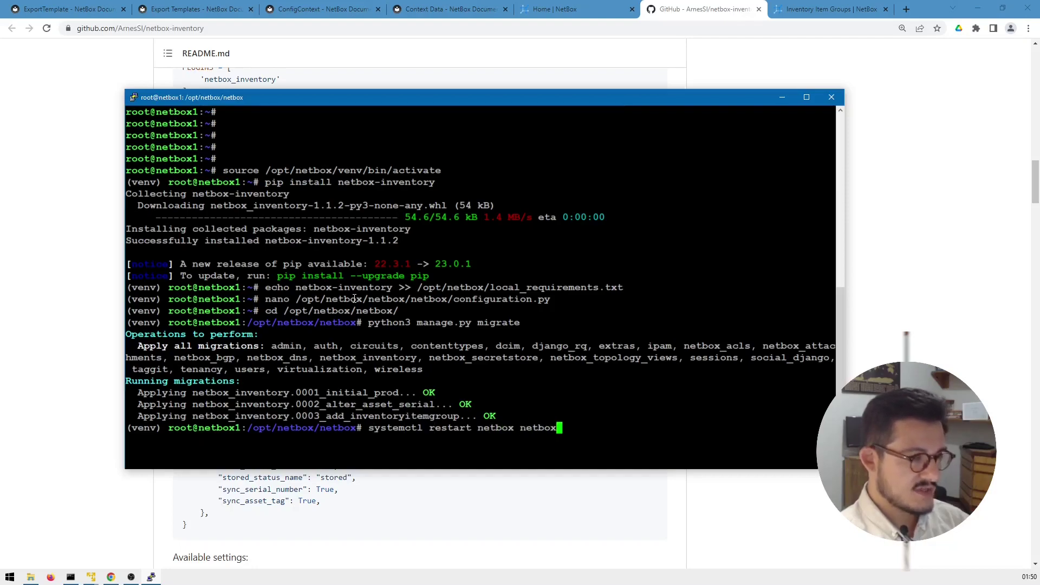
pyautogui.write('-rq')
pyautogui.press('Return')
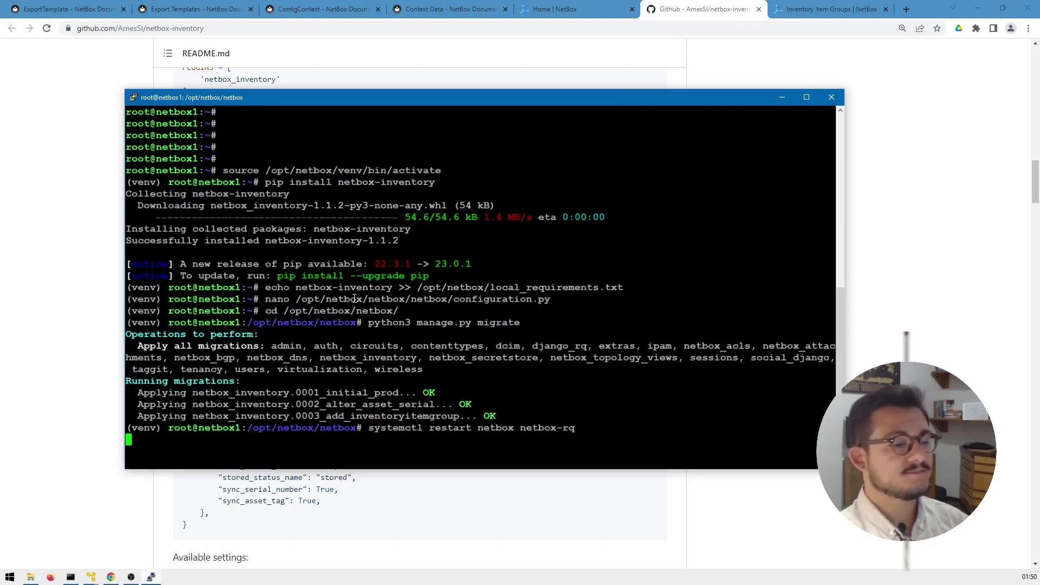
# - Check both NetBox services with systemctl status netbox netbox-rq, reusing the previous command, and close the status output
pyautogui.press('Up')
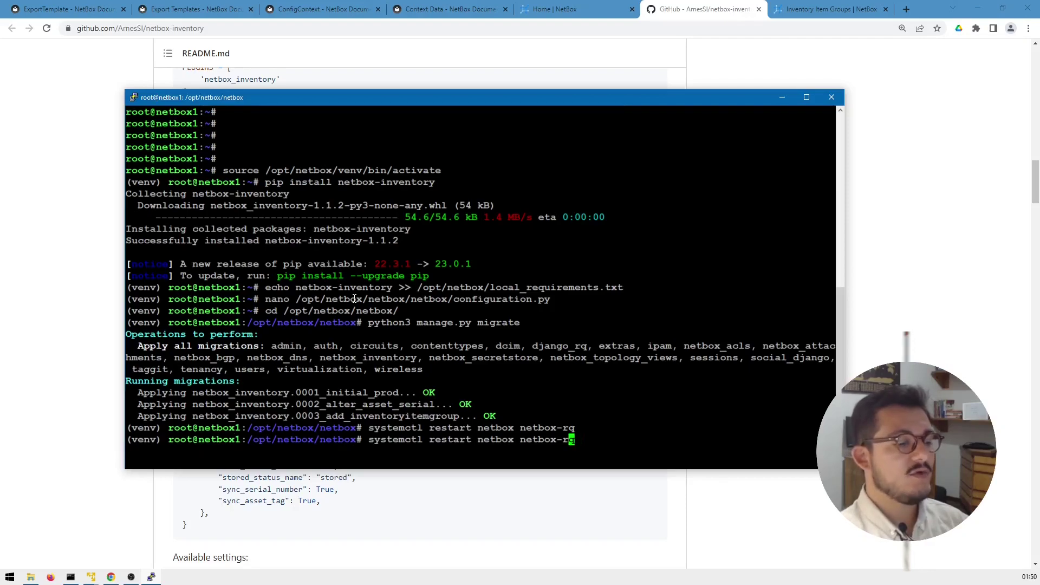
pyautogui.press('Left')
pyautogui.press('Left')
pyautogui.press('Left')
pyautogui.press('Left')
pyautogui.press('Left')
pyautogui.press('Left')
pyautogui.press('Left')
pyautogui.press('Left')
pyautogui.press('Left')
pyautogui.press('Left')
pyautogui.press('Left')
pyautogui.press('Left')
pyautogui.press('Left')
pyautogui.press('Left')
pyautogui.press('Left')
pyautogui.press('Left')
pyautogui.press('Left')
pyautogui.press('BackSpace')
pyautogui.press('BackSpace')
pyautogui.press('BackSpace')
pyautogui.press('BackSpace')
pyautogui.press('BackSpace')
pyautogui.press('BackSpace')
pyautogui.press('BackSpace')
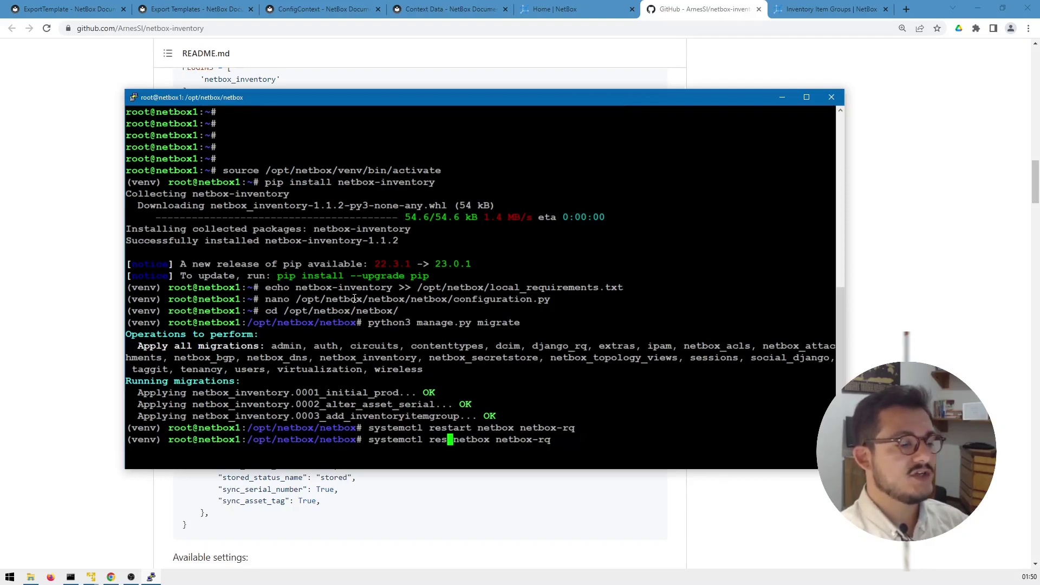
pyautogui.write('status')
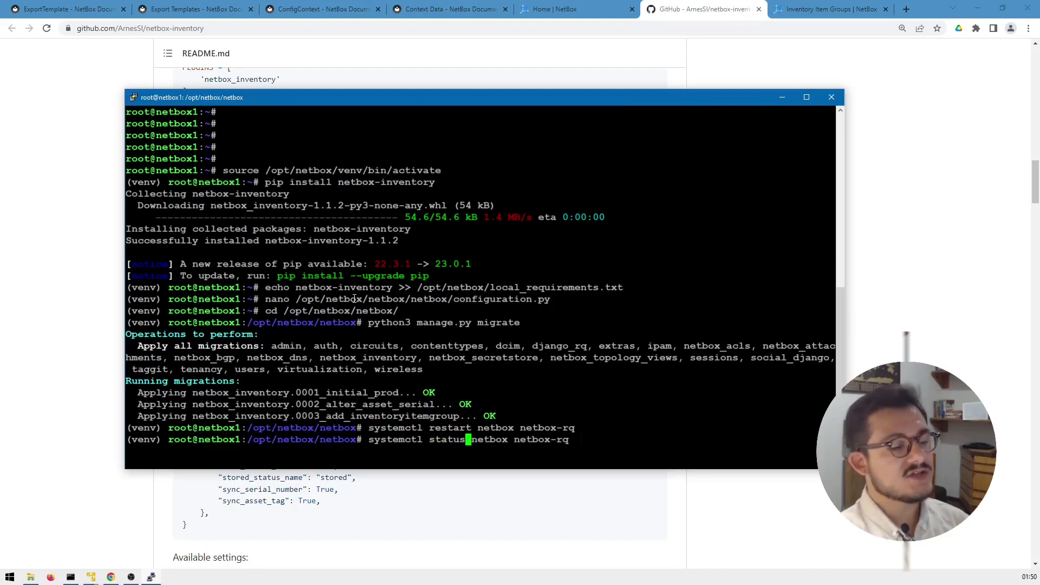
pyautogui.press('Return')
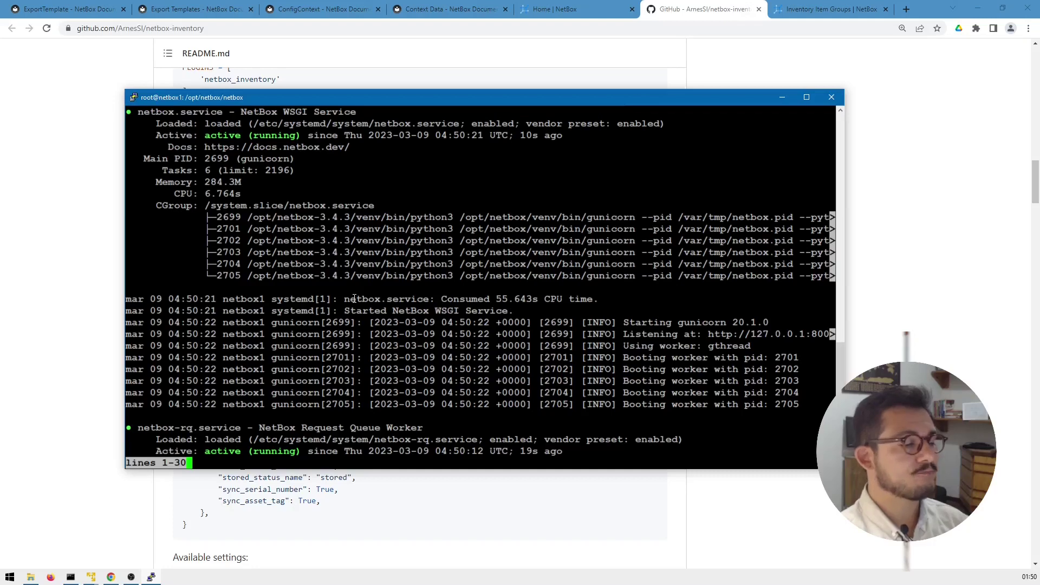
pyautogui.press('q')
# - Switch to the NetBox home page in the browser and open the Inventory plugin's Assets list
pyautogui.hotkey('alt', 'Tab')
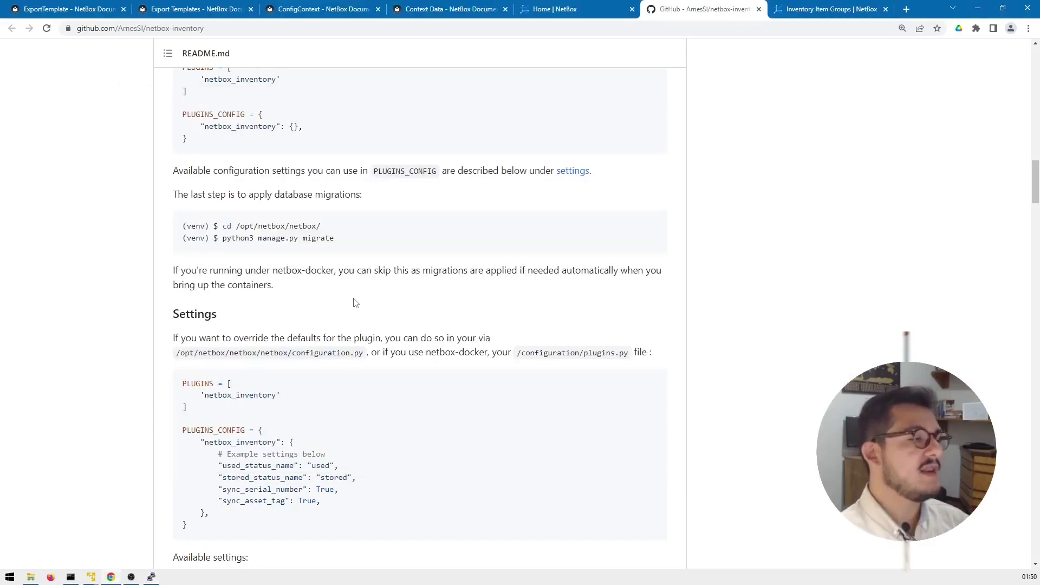
pyautogui.hotkey('ctrl', 'pageup')
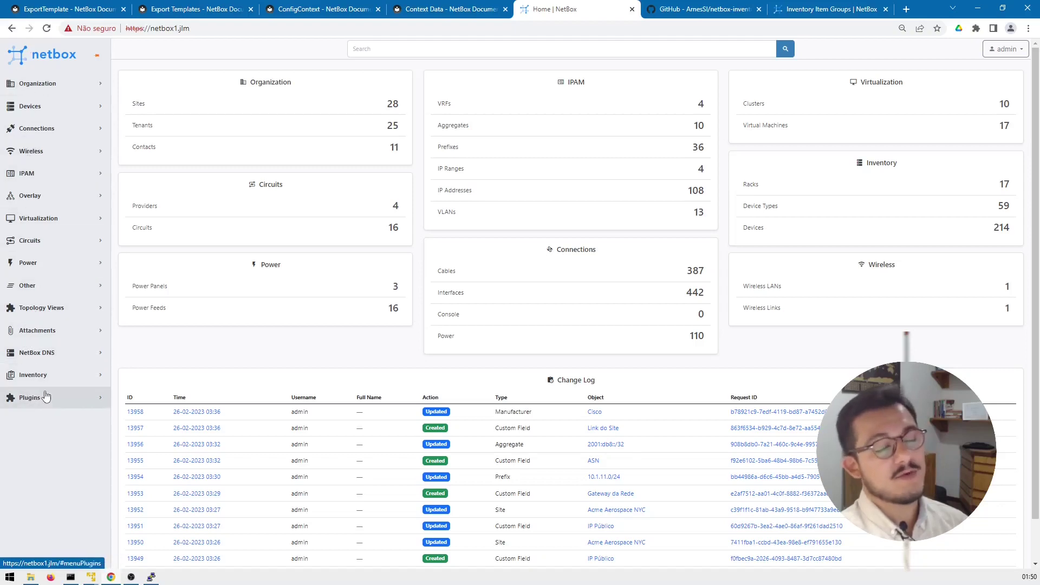
pyautogui.click(33, 374)
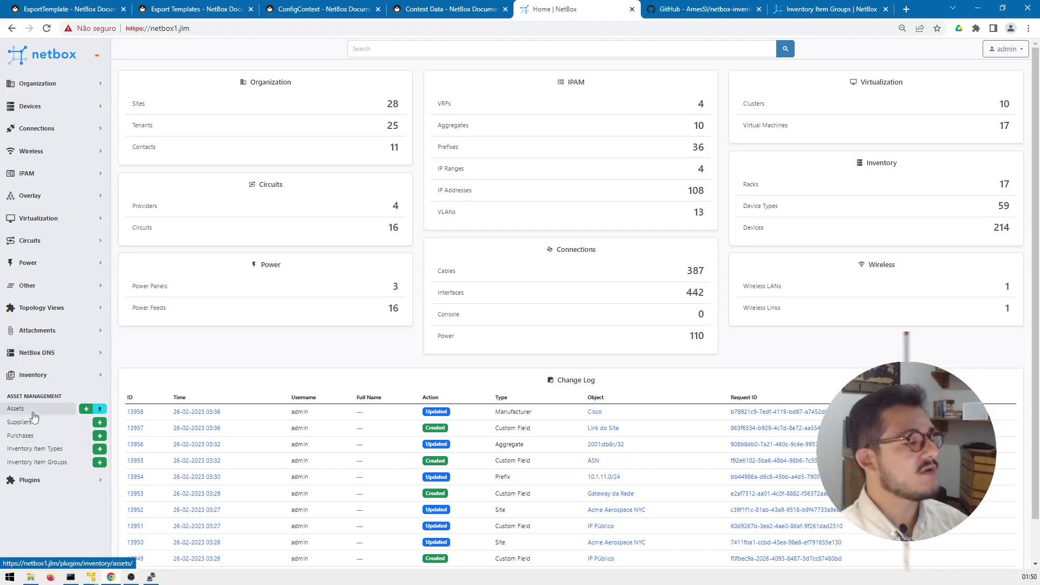
pyautogui.click(17, 409)
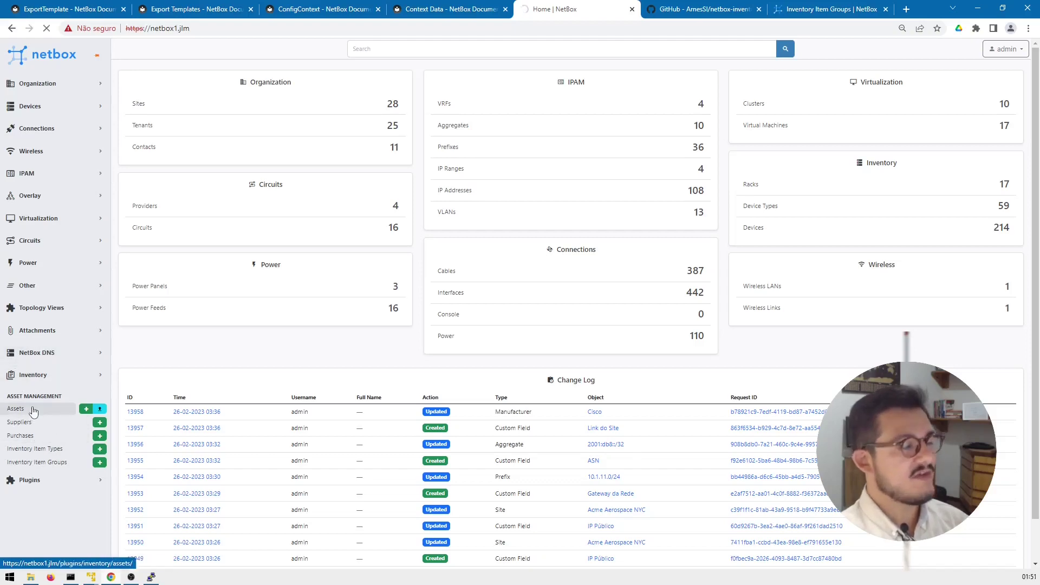